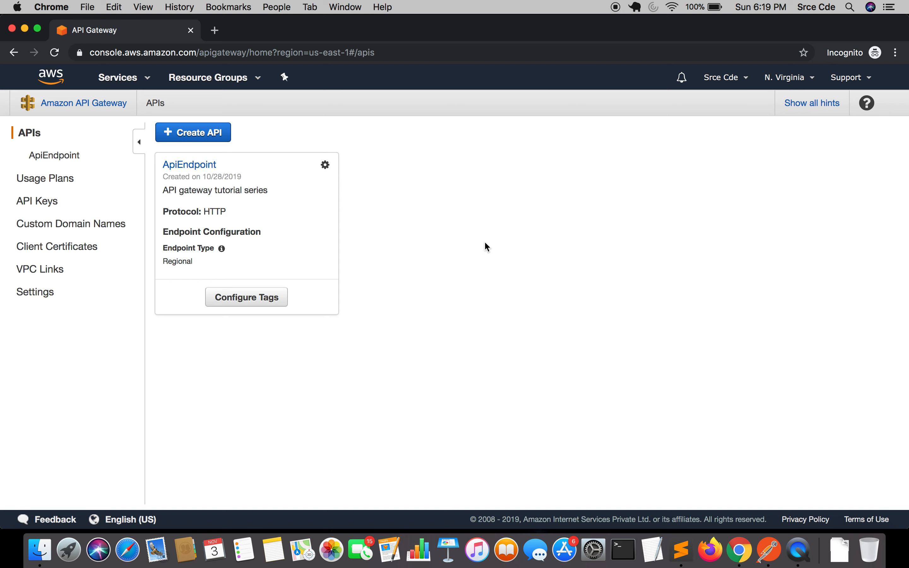
Open the API's POST method on /post-json and inspect its Lambda integration request settings
left_click(194, 168)
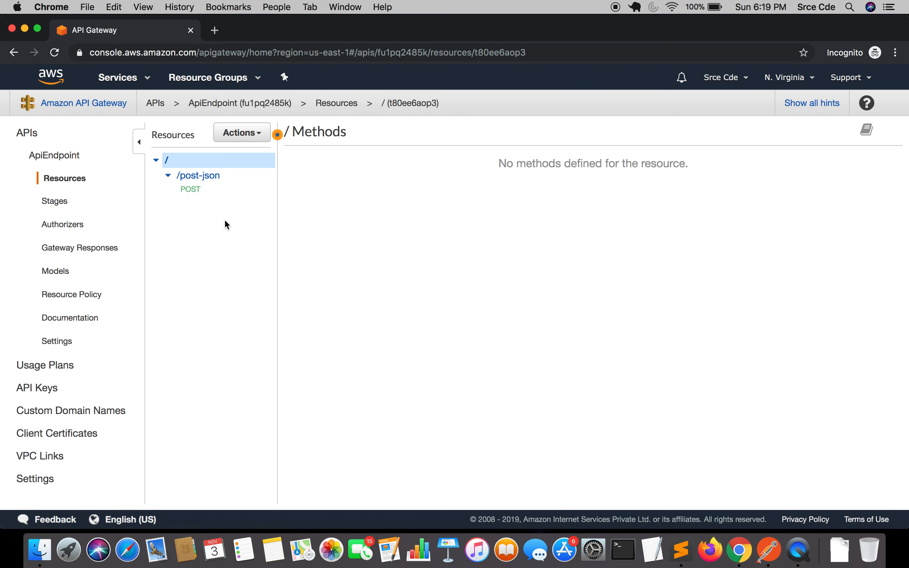
left_click(196, 194)
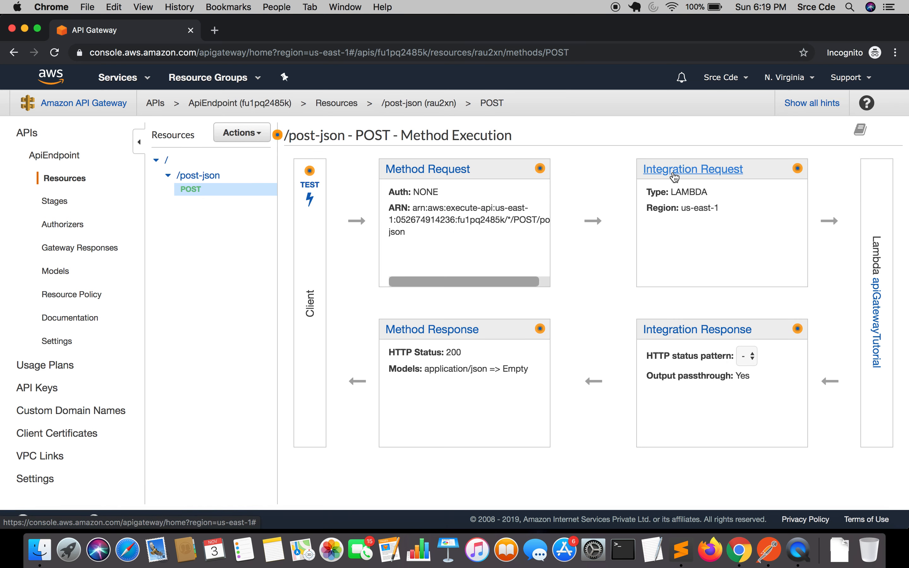
left_click(674, 171)
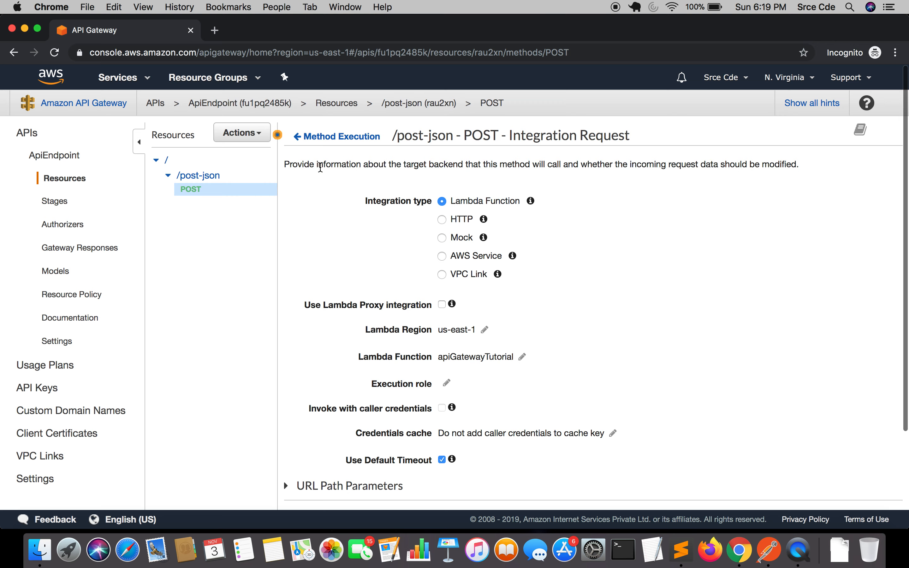
left_click(338, 137)
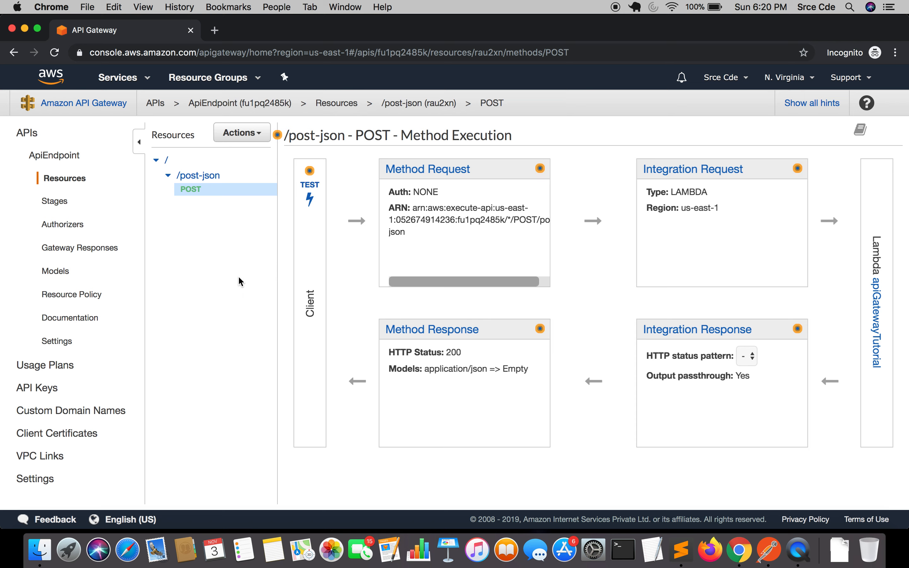
Run a test call of the POST method with an empty request body and review the response
left_click(310, 186)
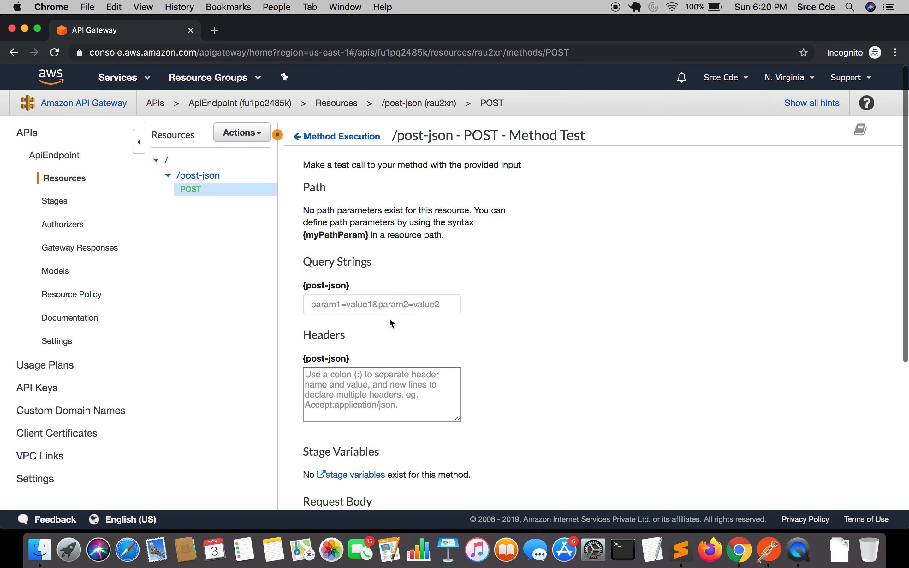
scroll(389, 317, "down", 6)
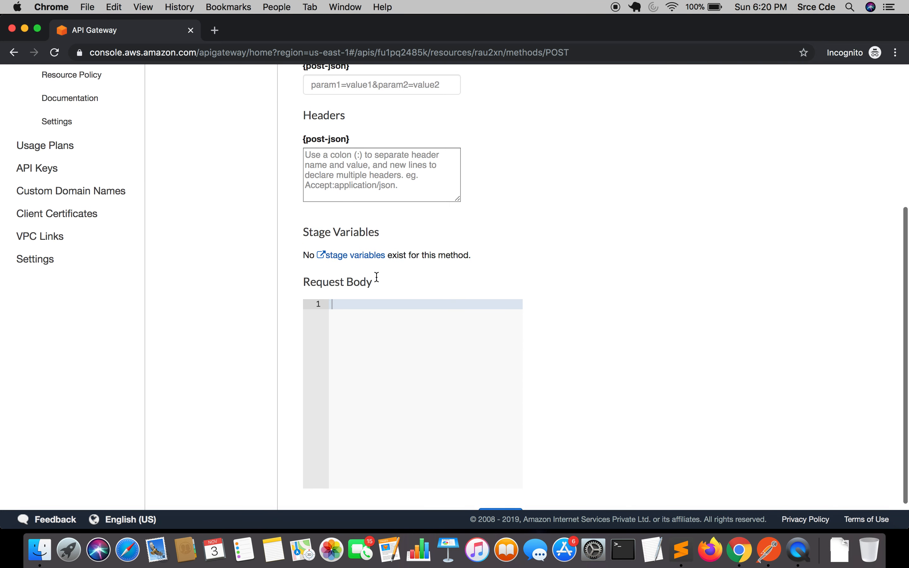
scroll(390, 301, "down", 1)
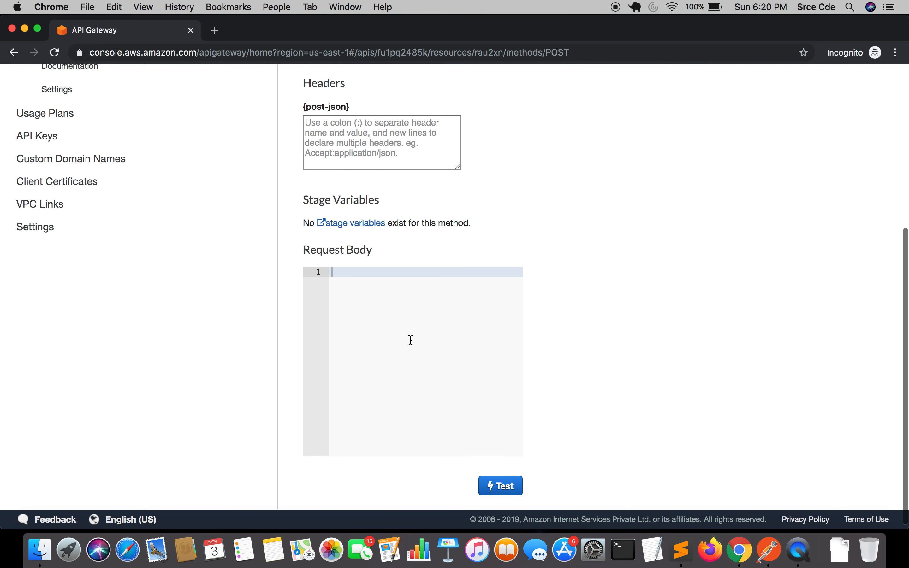
left_click(502, 482)
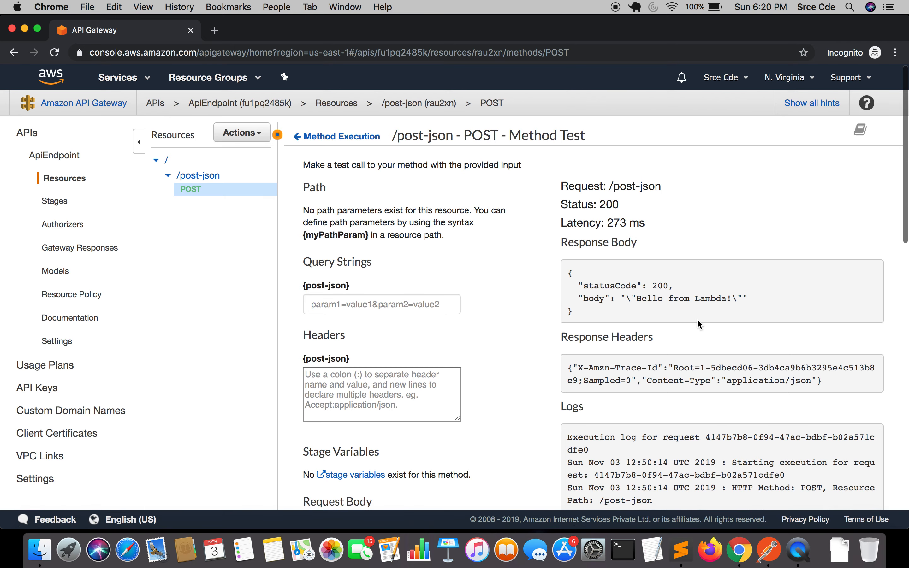
scroll(677, 301, "down", 3)
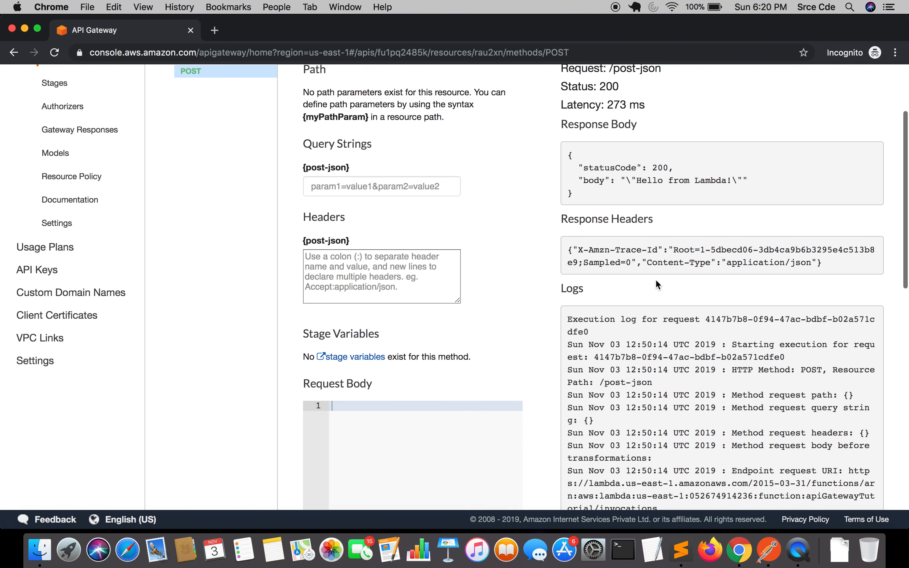
scroll(655, 380, "down", 12)
scroll(655, 379, "up", 15)
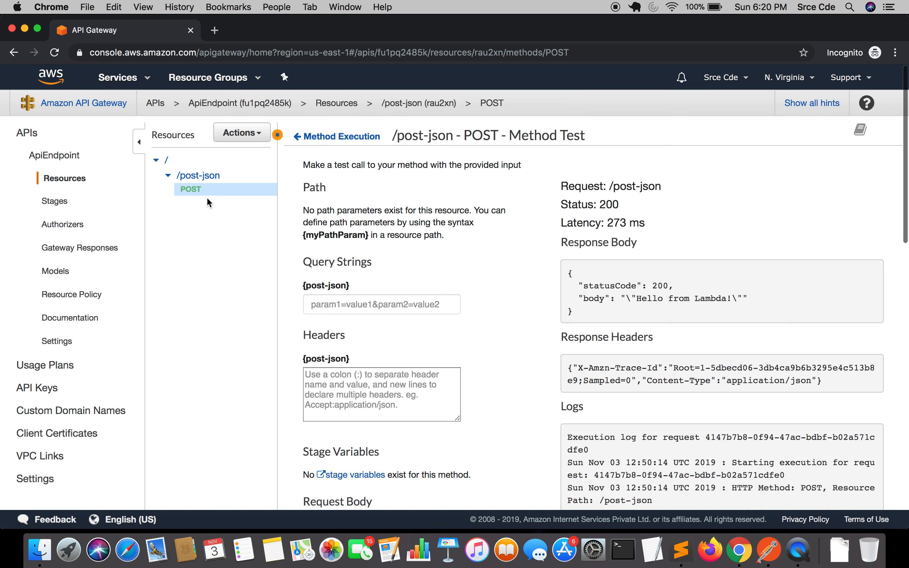
left_click(248, 133)
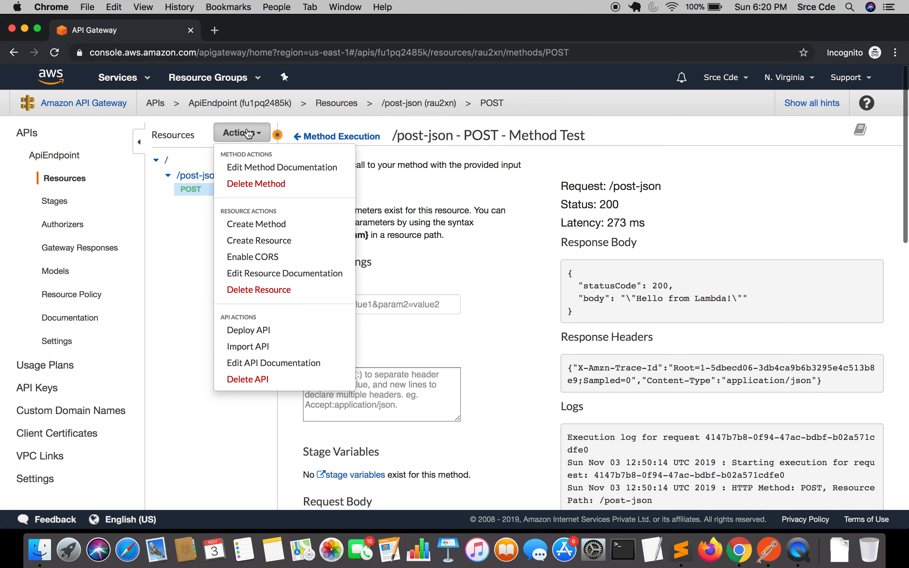
left_click(256, 333)
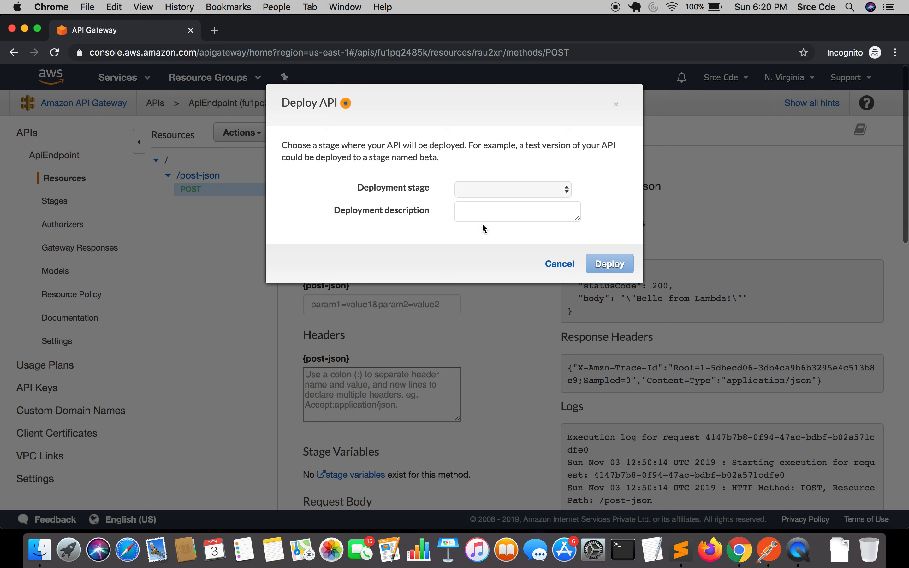
left_click(557, 187)
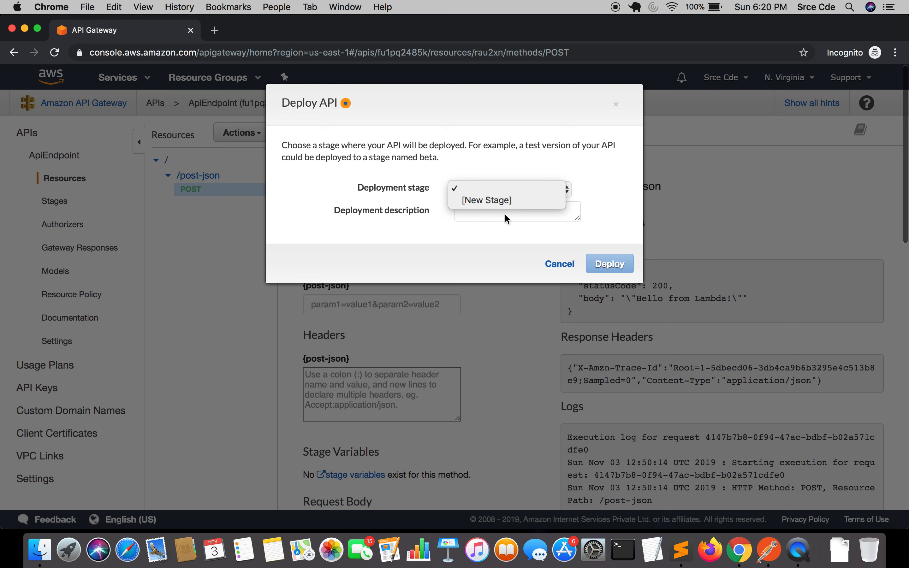
left_click(487, 202)
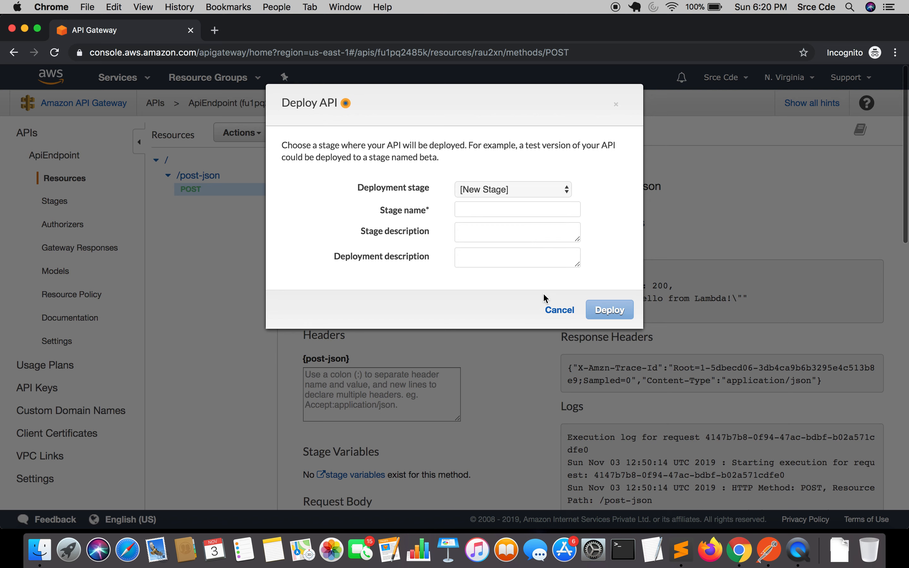
left_click(554, 310)
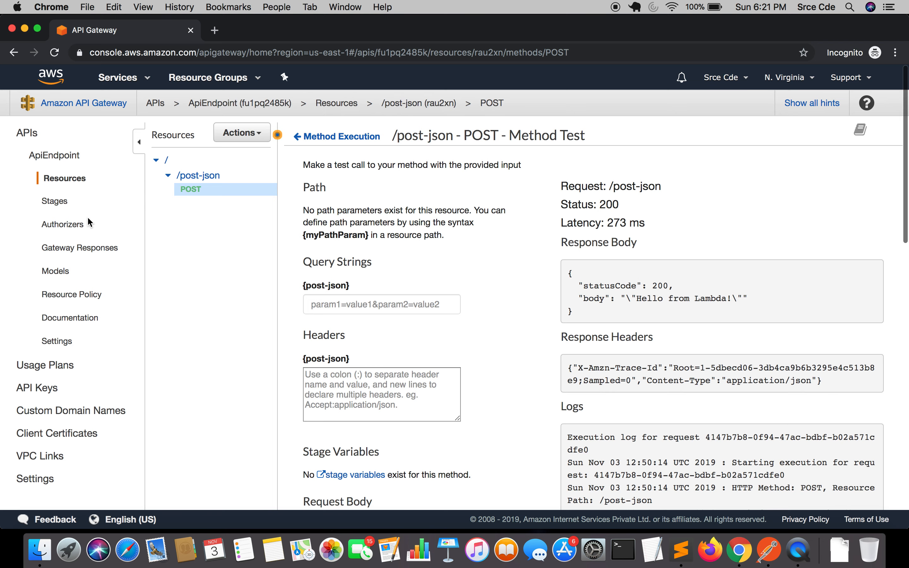
left_click(58, 203)
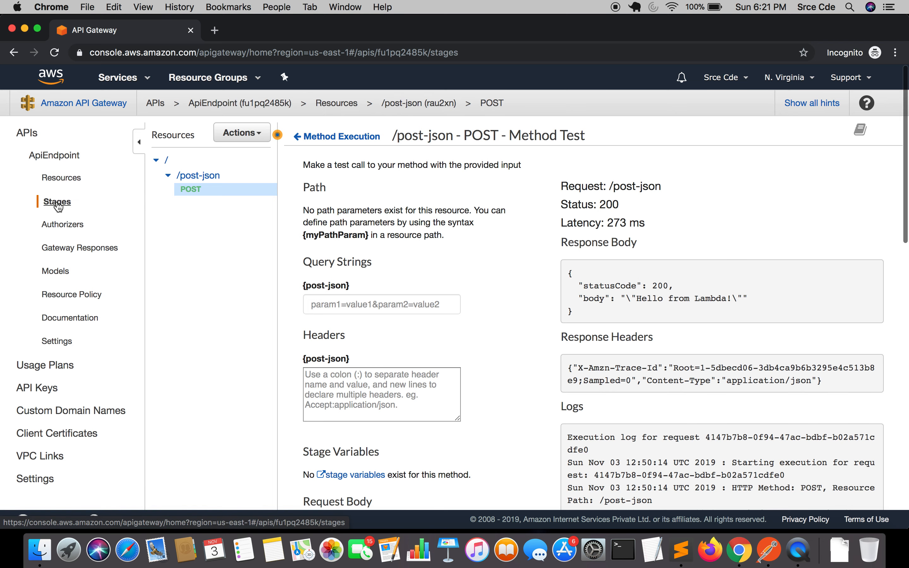
left_click(251, 138)
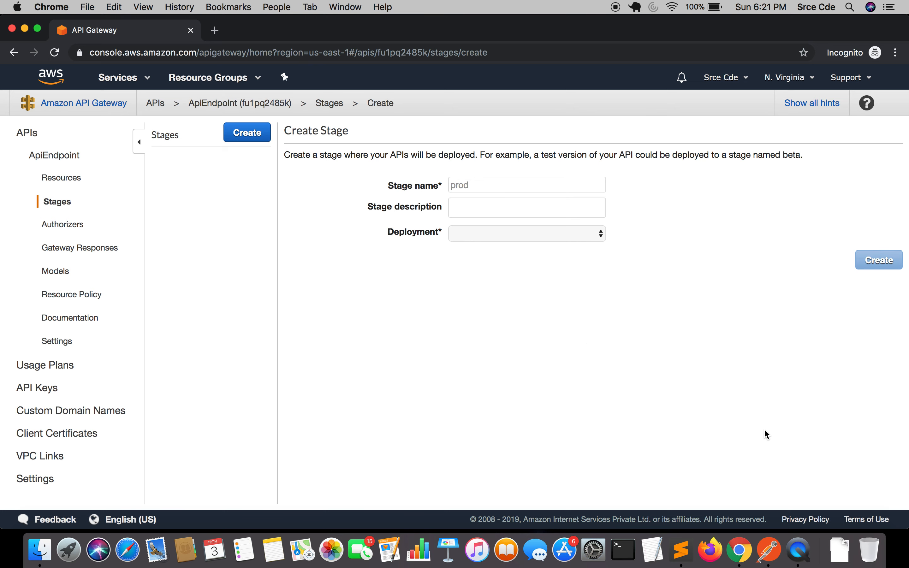
Switch to Sublime Text and change the URL's v1 segment to dev, then restore v1
left_click(682, 550)
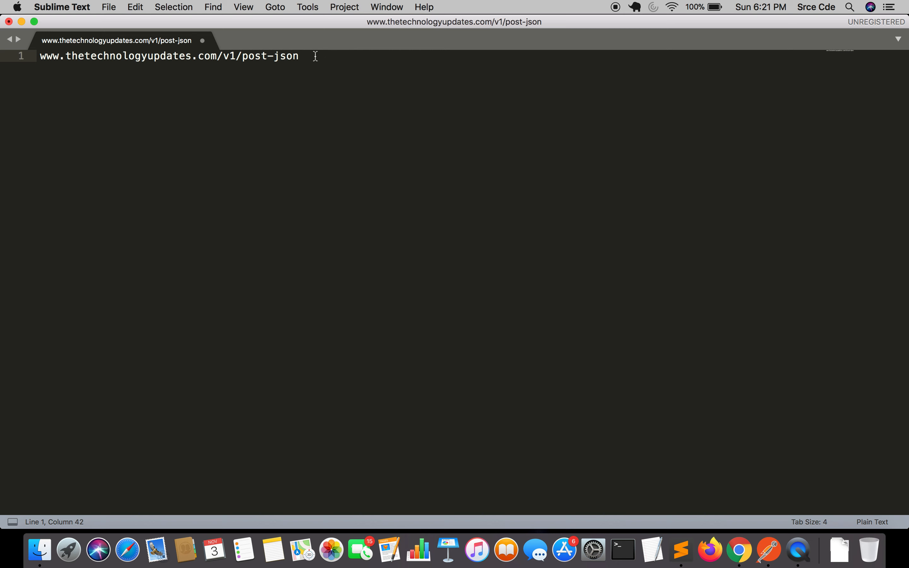
left_click_drag(300, 56, 242, 59)
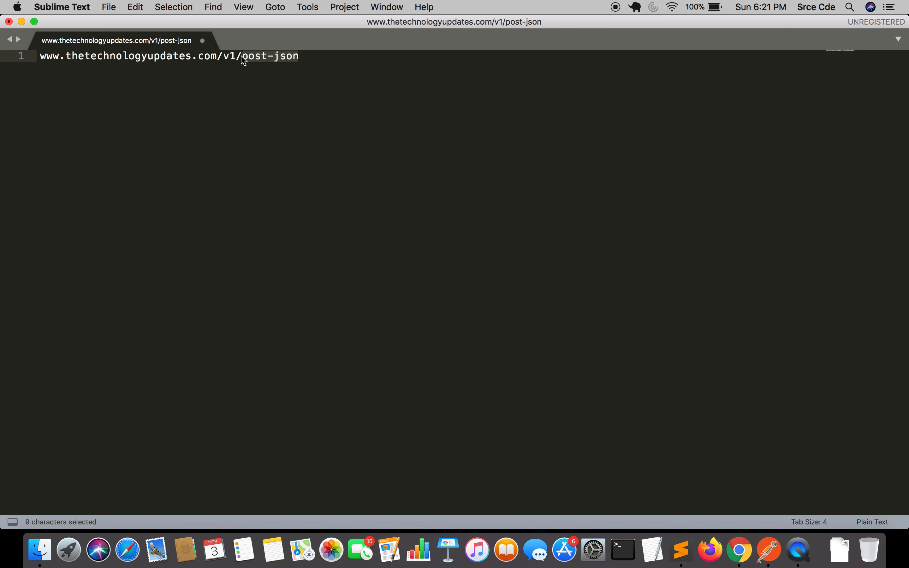
double_click(230, 56)
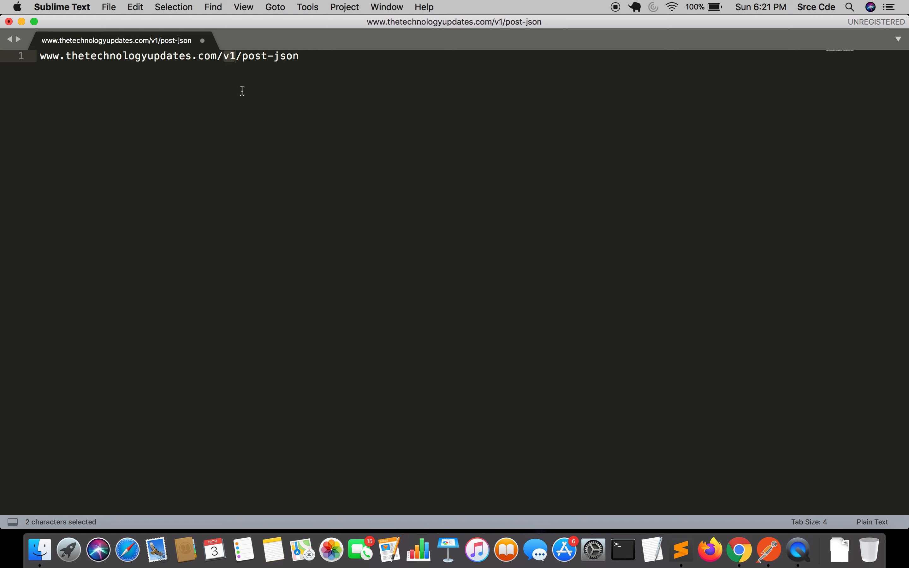
type("dev")
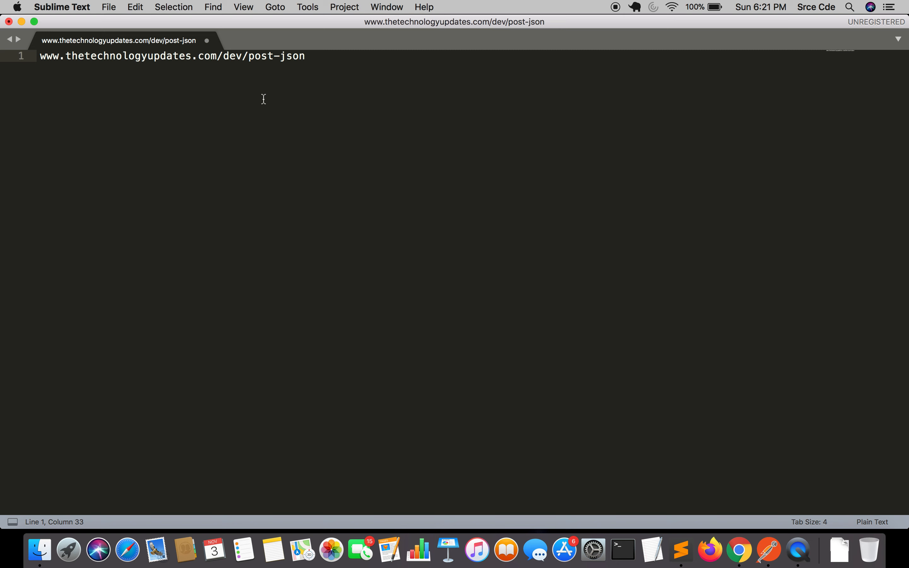
key("BackSpace")
key("BackSpace")
key("BackSpace")
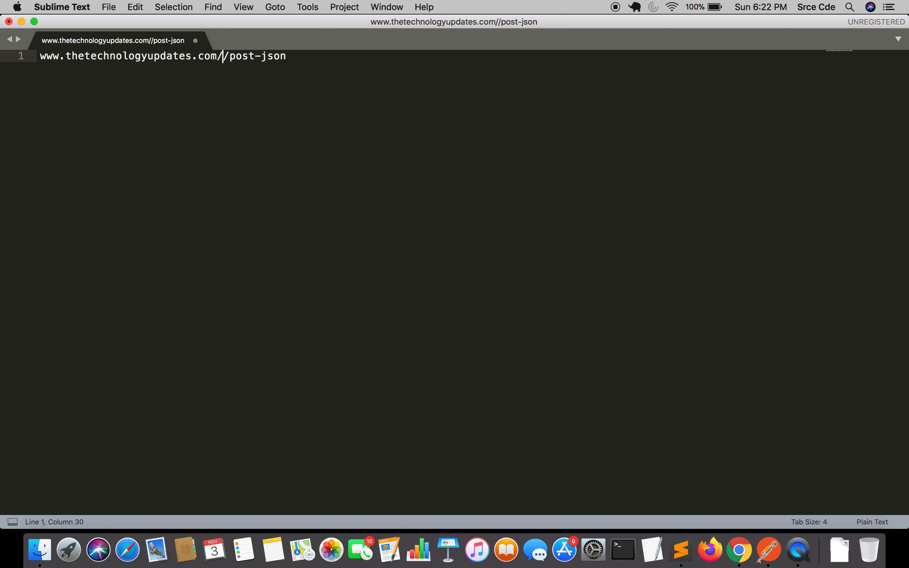
type("v1")
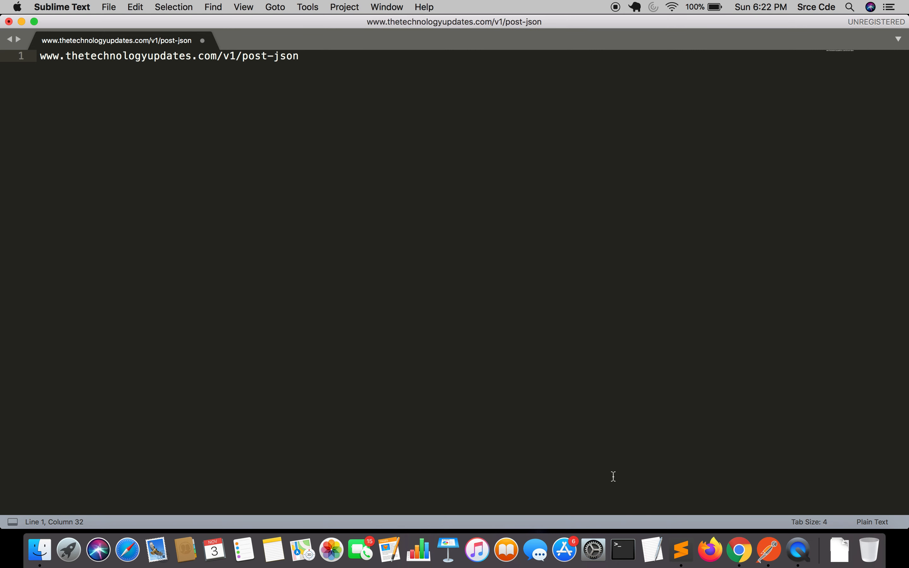
Switch back to Chrome and deploy the API to a new stage named v1 with stage description v1
left_click(739, 555)
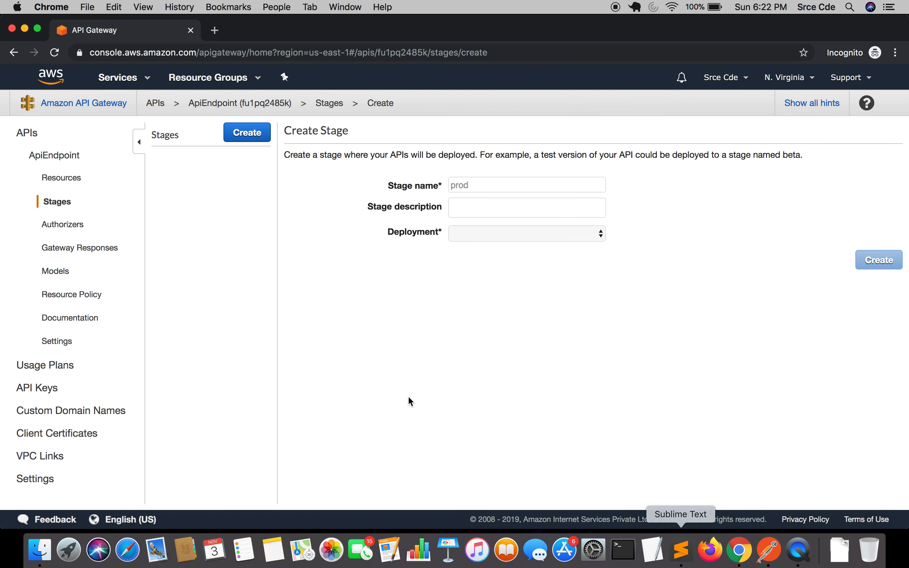
left_click(77, 178)
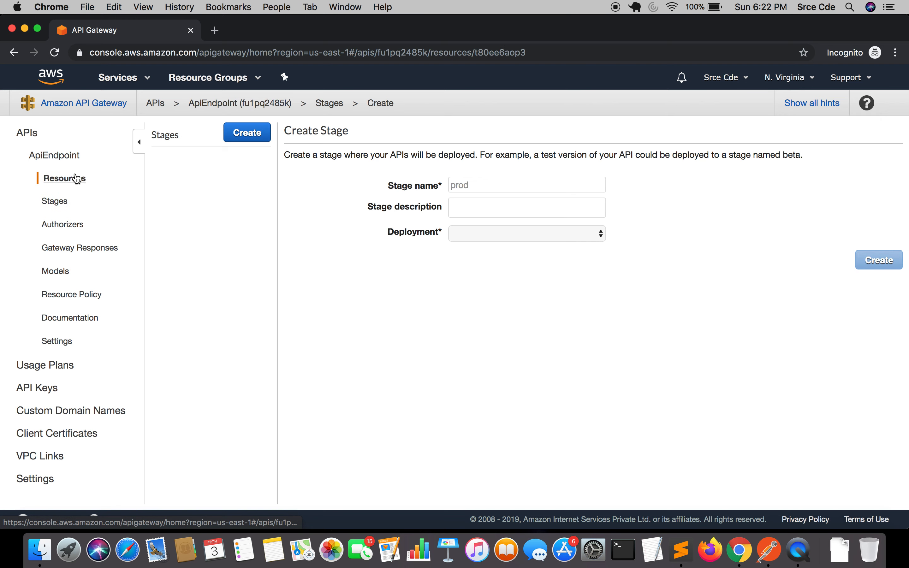
left_click(246, 137)
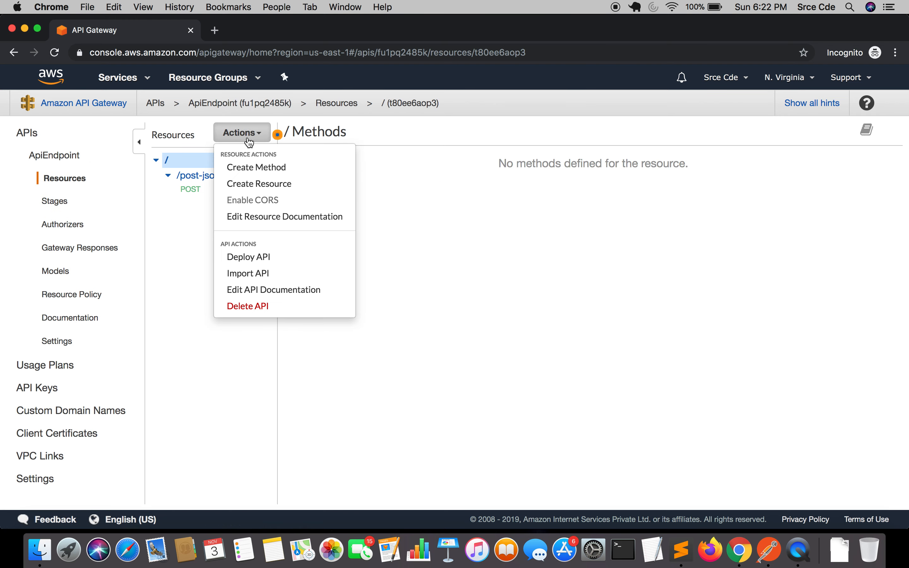
left_click(249, 262)
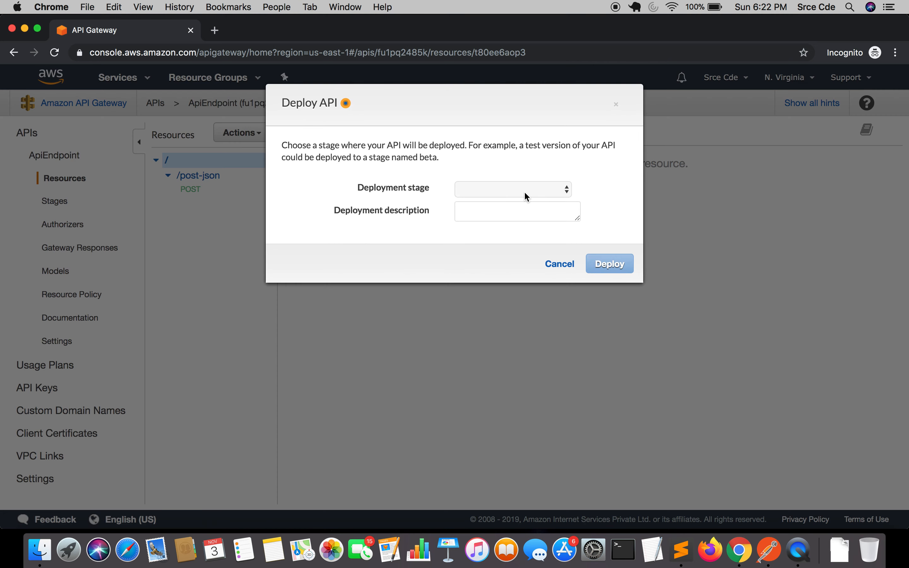
left_click(495, 186)
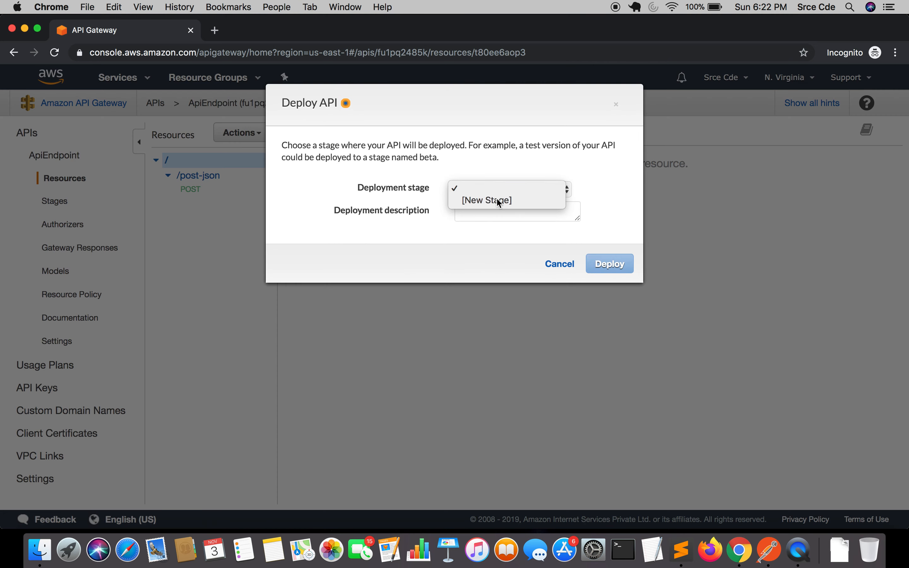
left_click(497, 199)
left_click(481, 211)
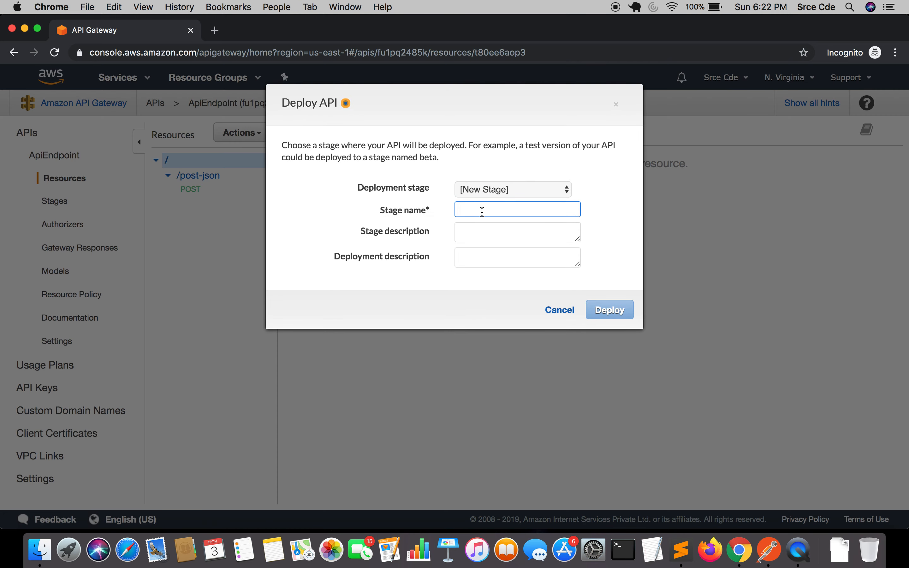
type("v1")
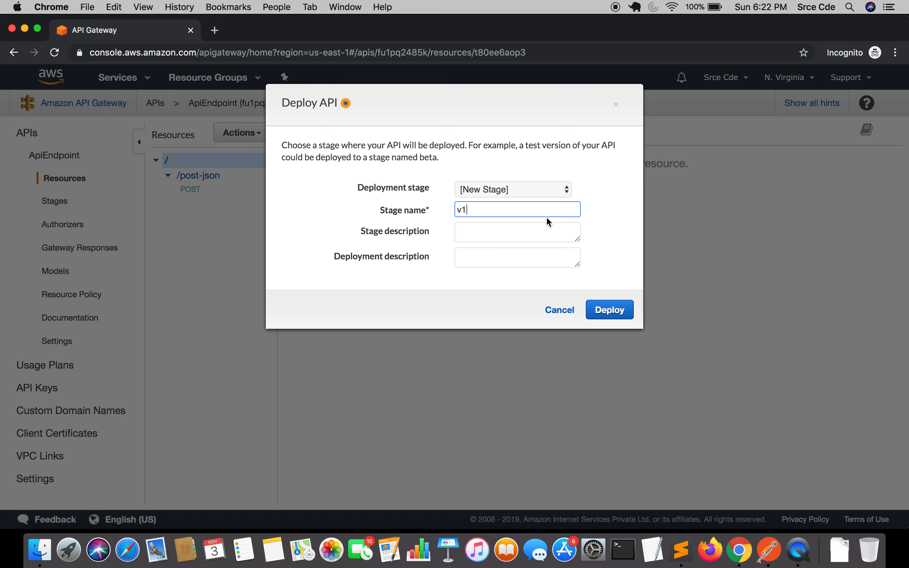
left_click(496, 234)
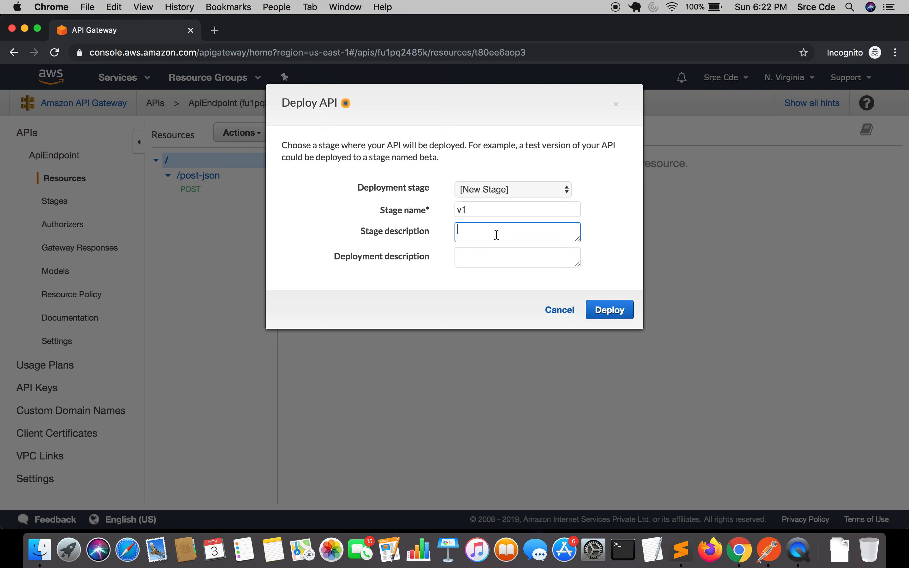
type("v1")
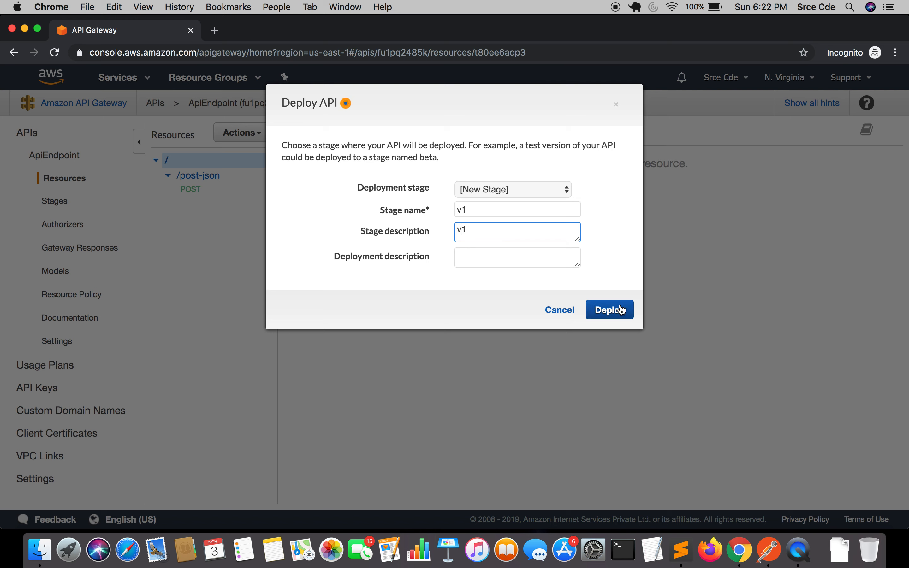
left_click(609, 313)
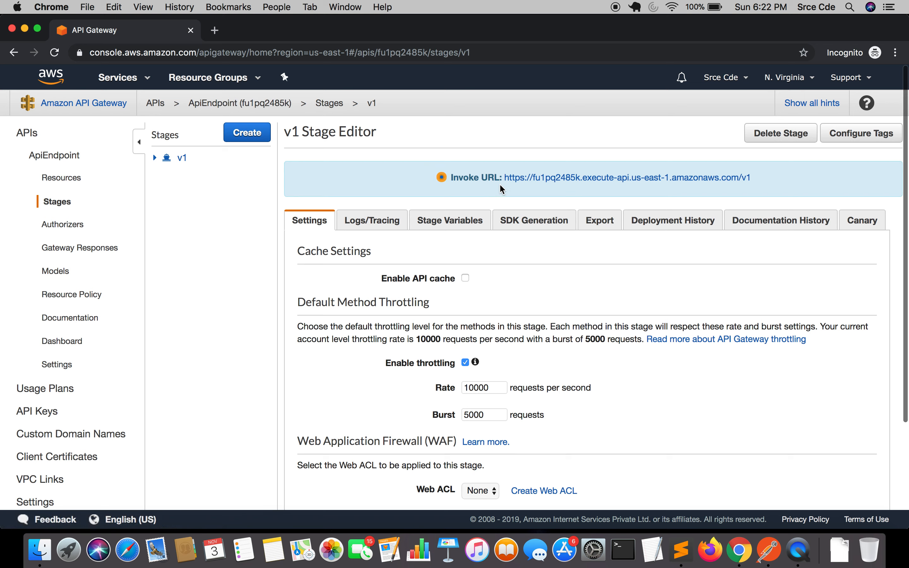
Select the v1 stage's invoke URL
left_click_drag(752, 181, 505, 180)
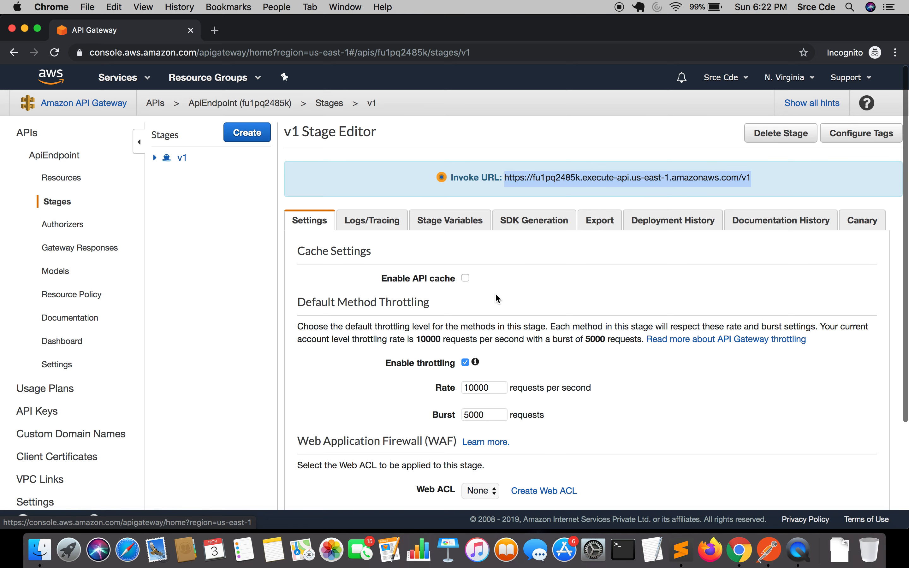
scroll(431, 284, "down", 3)
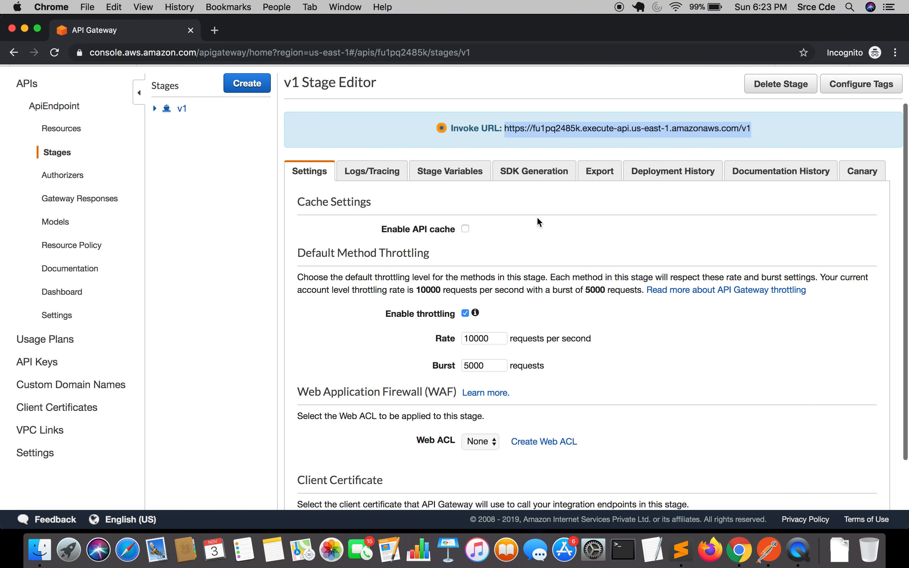
Browse the v1 stage editor's tabs: SDK Generation platforms, Export, Deployment History, Documentation History, Canary and Settings
scroll(337, 229, "down", 3)
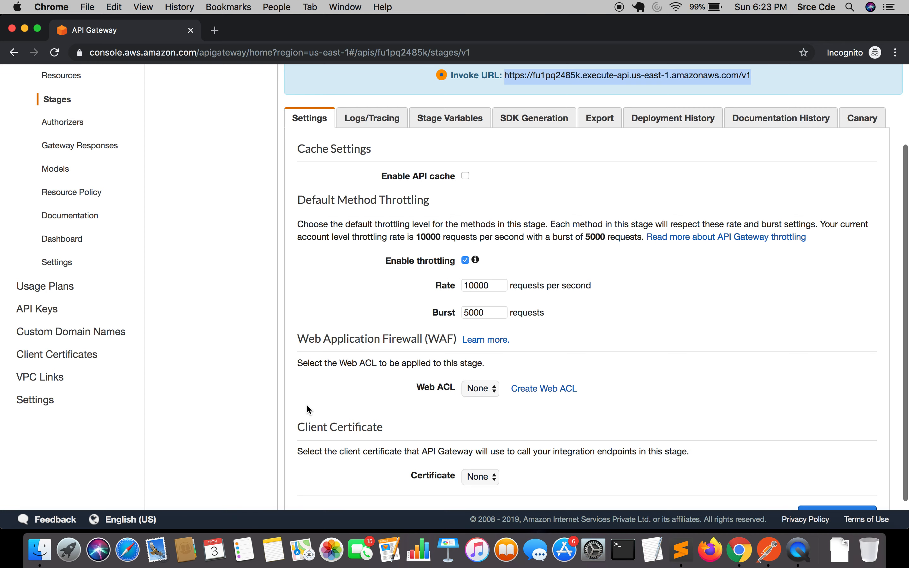
scroll(307, 406, "down", 2)
scroll(371, 354, "up", 8)
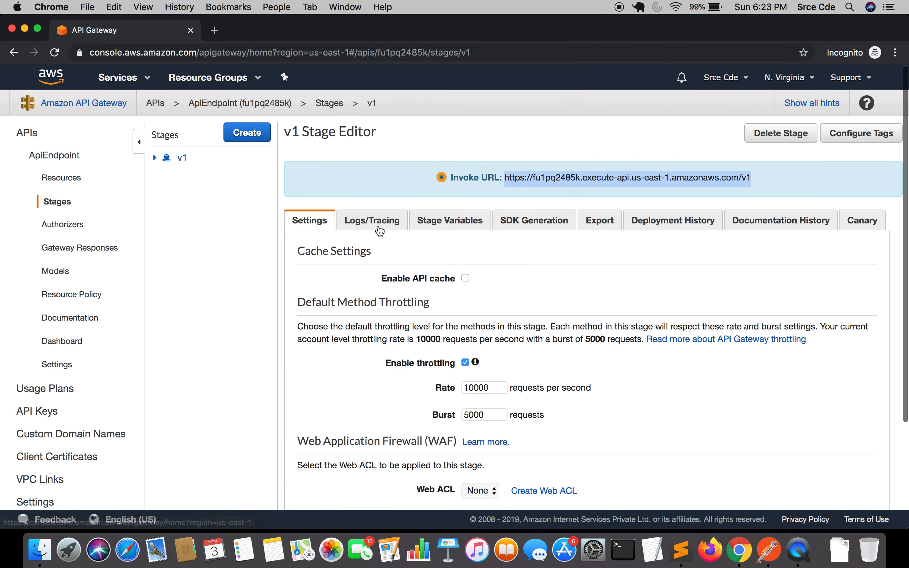
left_click(543, 225)
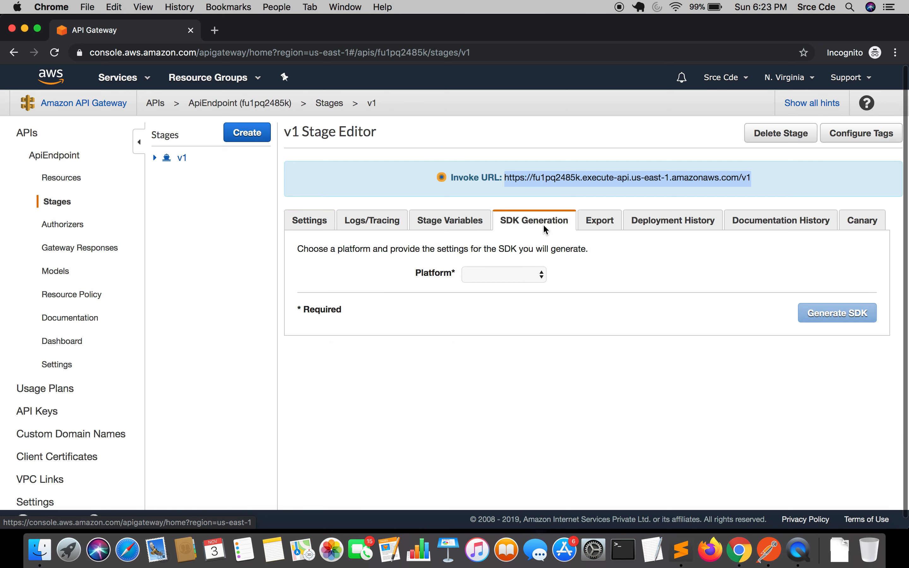
left_click(505, 282)
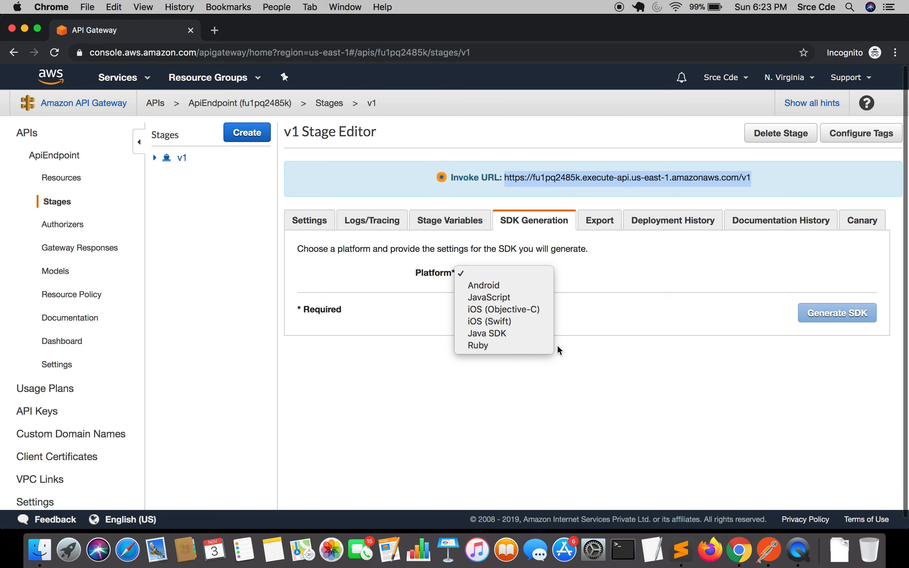
left_click(559, 363)
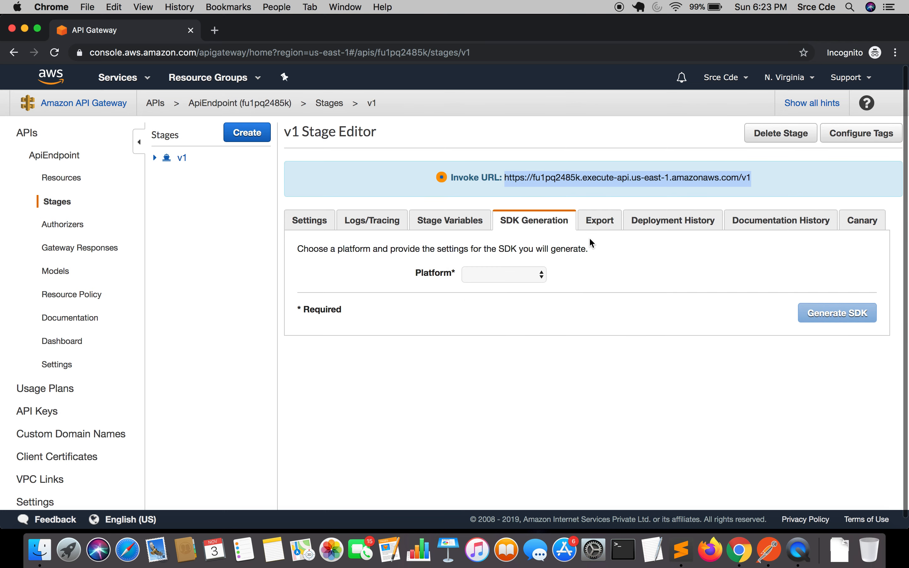
left_click(597, 227)
scroll(427, 315, "down", 1)
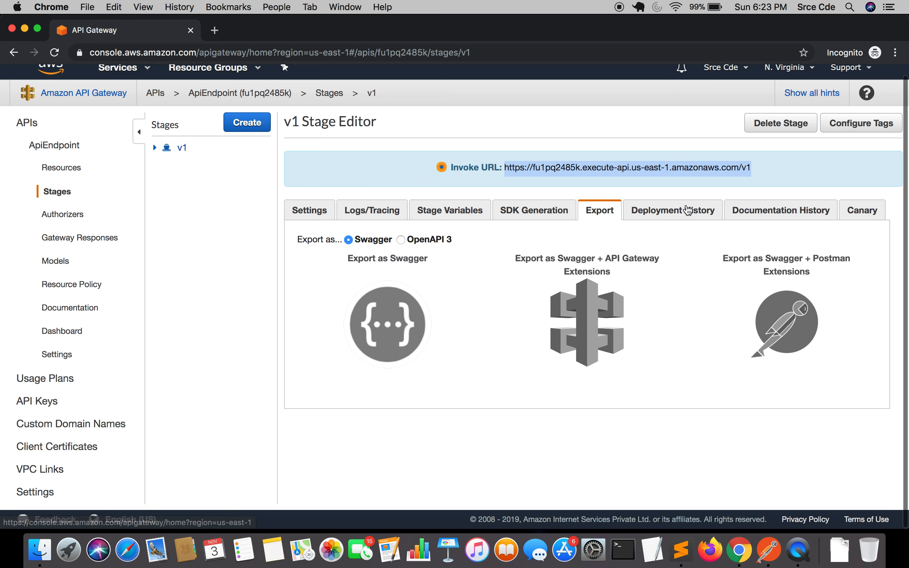
left_click(689, 209)
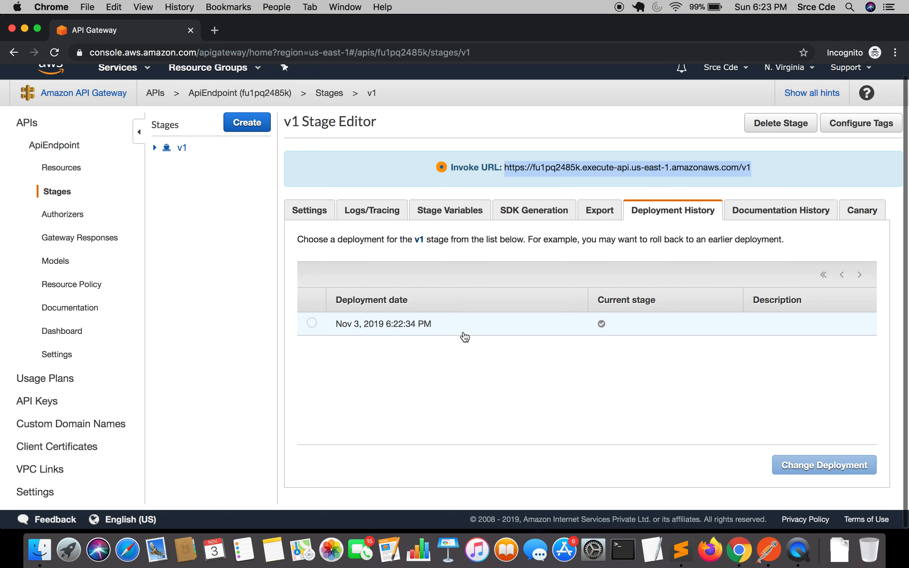
left_click(793, 207)
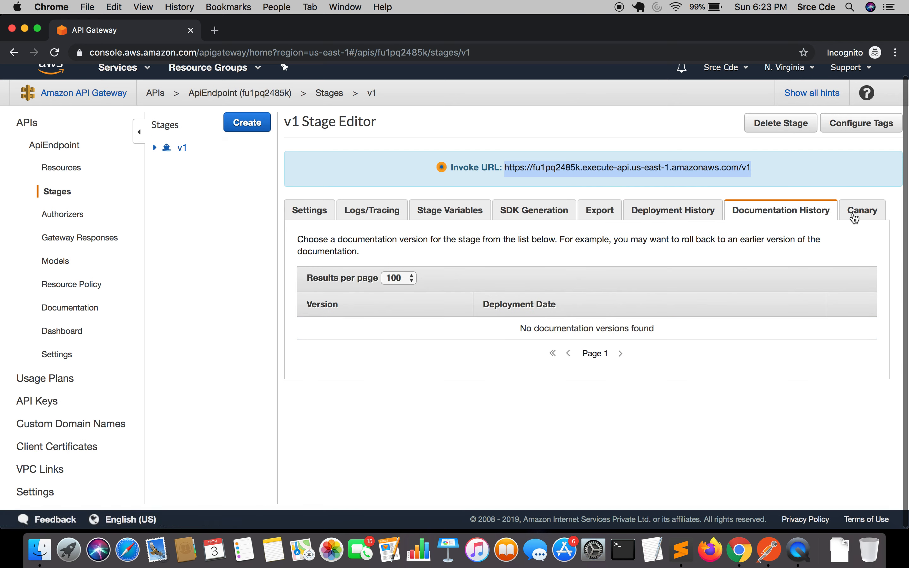
left_click(855, 217)
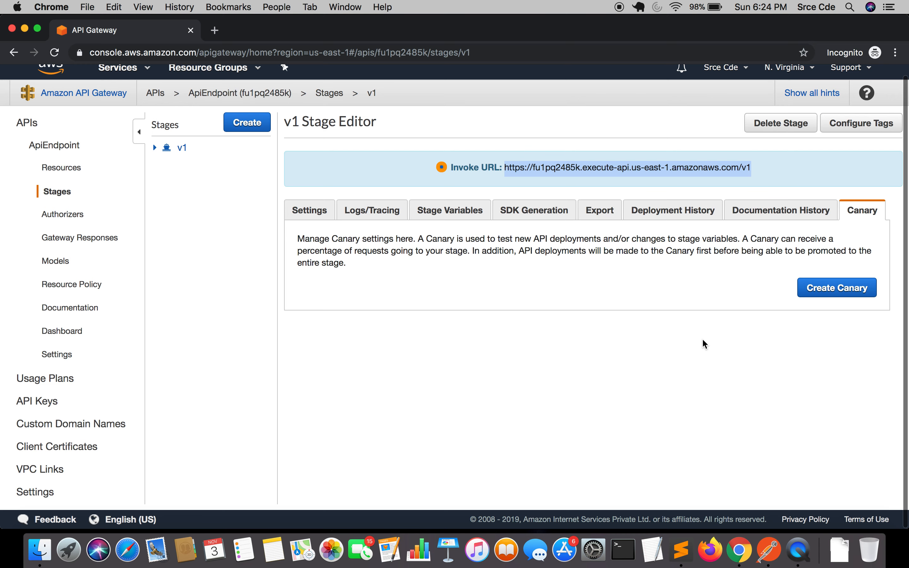
left_click(317, 213)
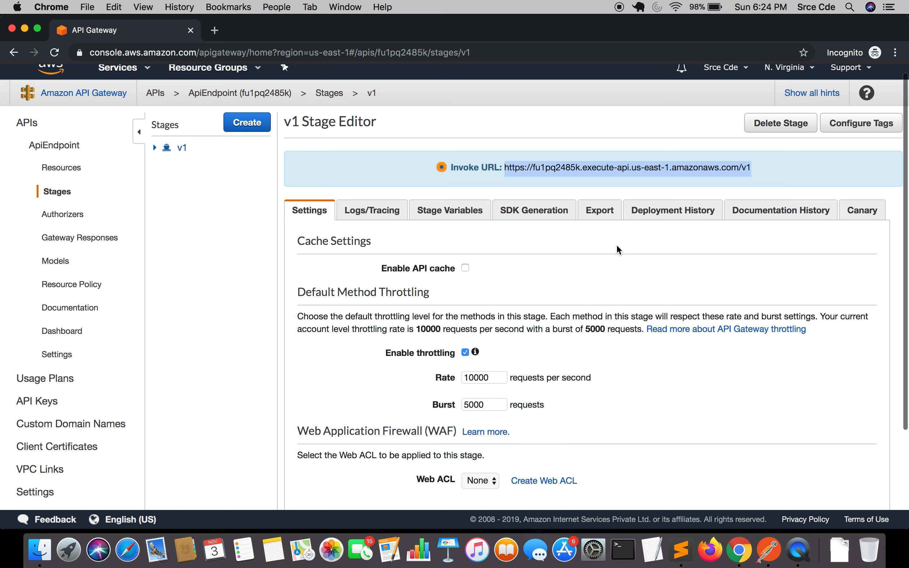
Copy the v1 stage's invoke URL
left_click(758, 179)
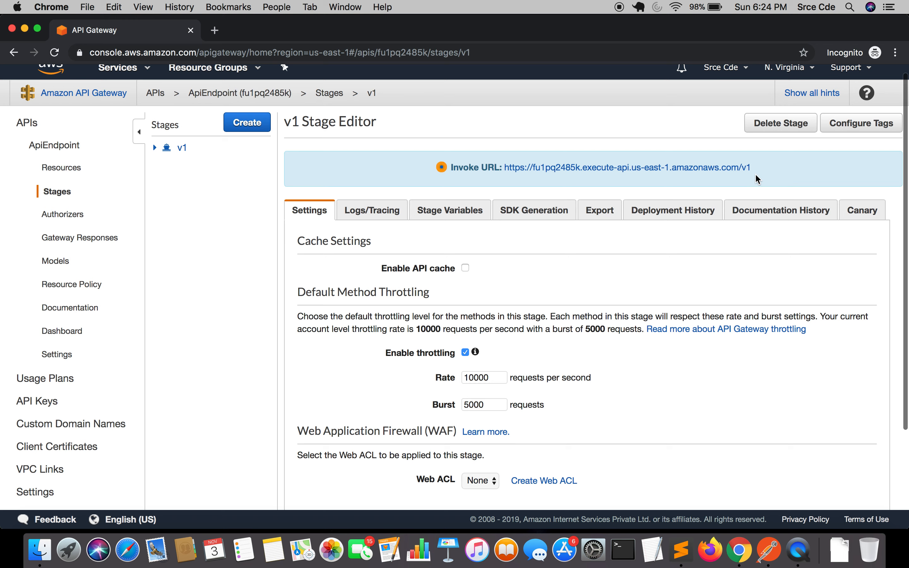
left_click_drag(757, 179, 504, 166)
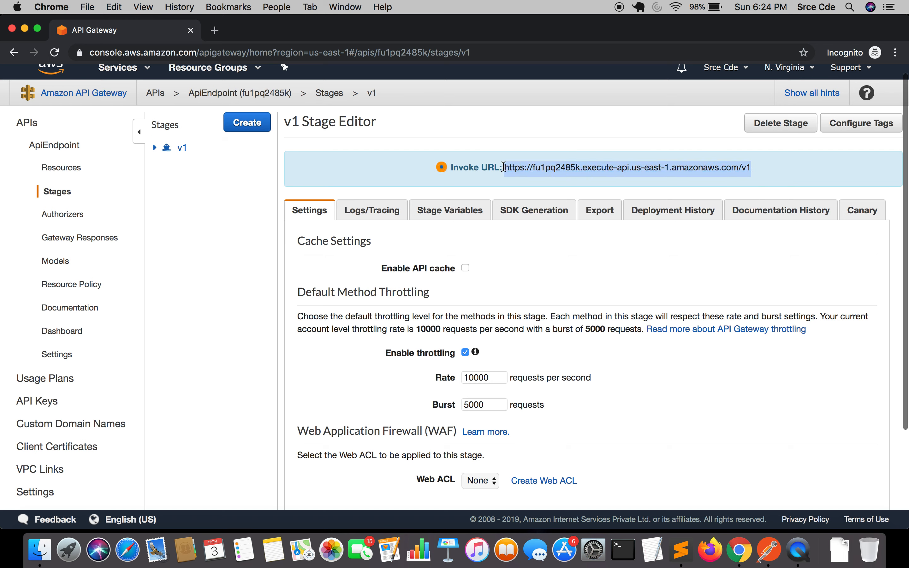
key("super+c")
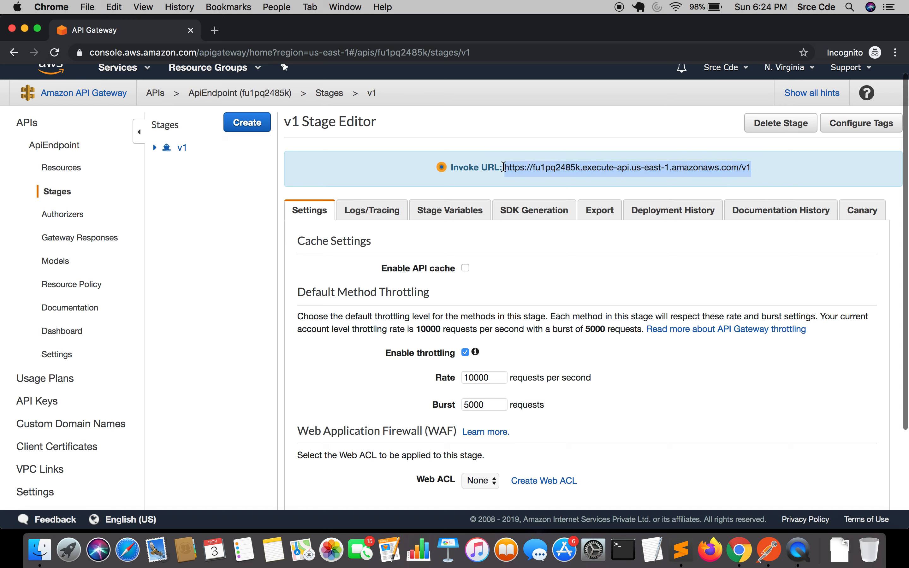
Switch to Postman, paste the invoke URL as the request URL and set the method to POST
left_click(769, 554)
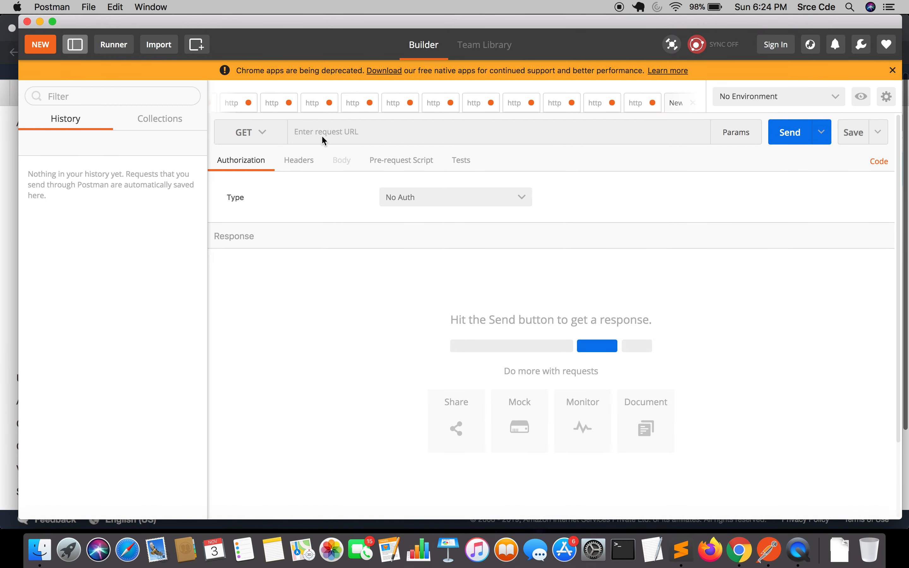
left_click(329, 132)
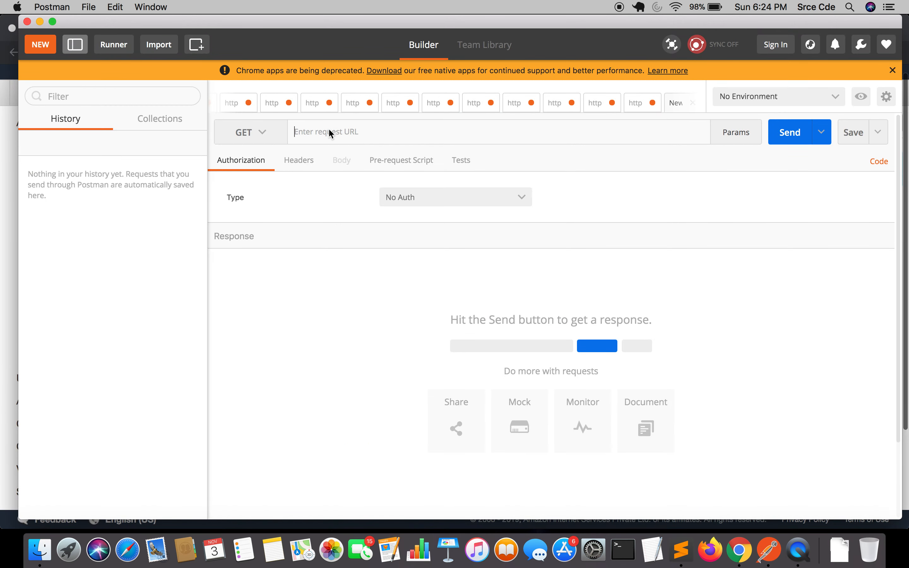
key("super+v")
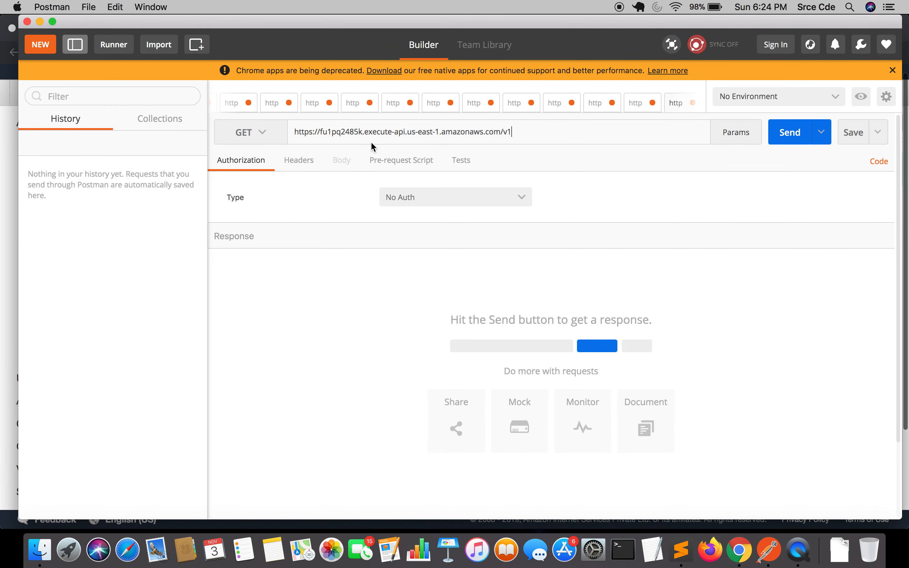
left_click(263, 137)
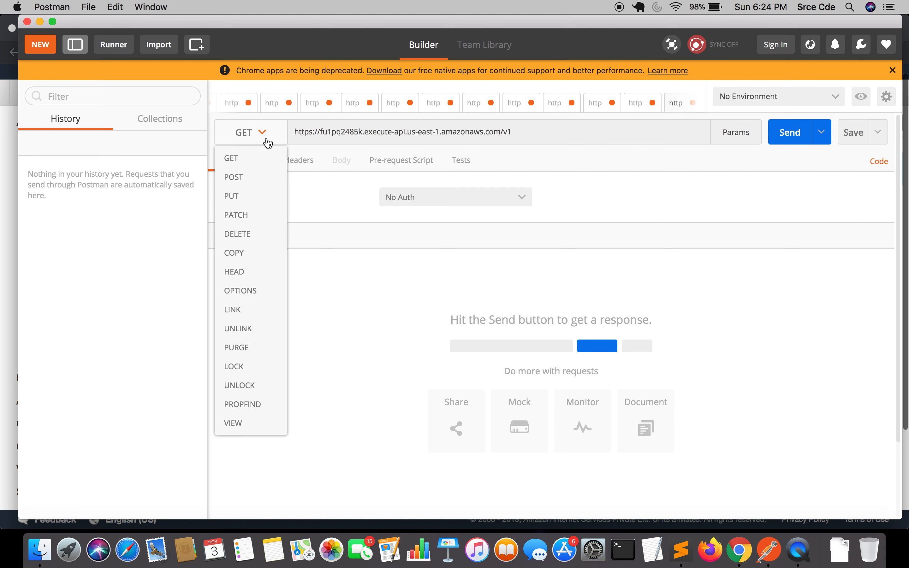
left_click(268, 180)
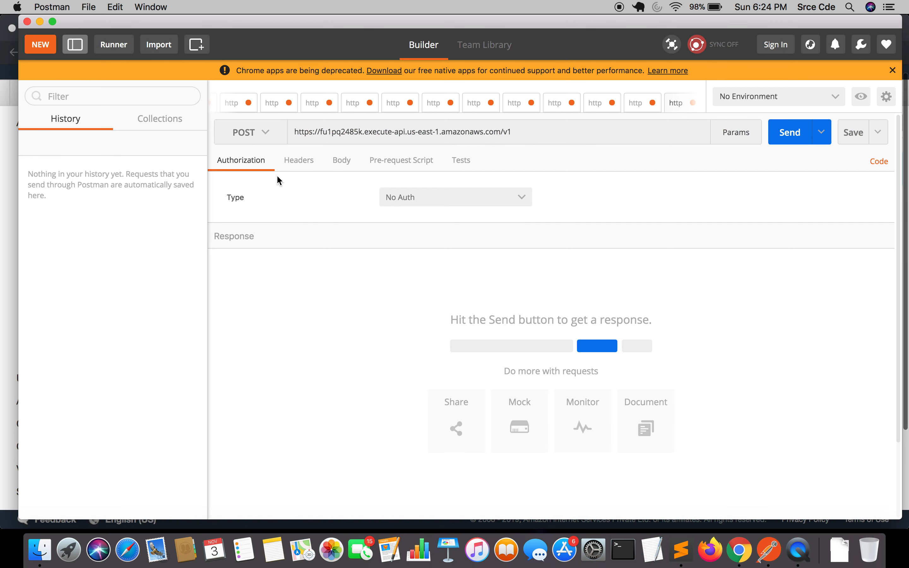
Check the API's resource path in the API Gateway console, then append /post-json to the Postman request URL
left_click(544, 138)
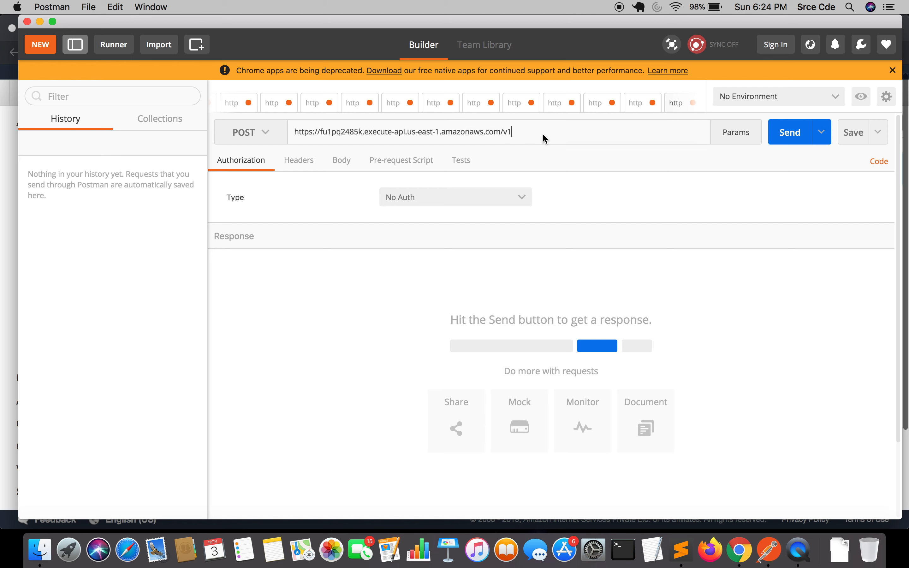
left_click(739, 550)
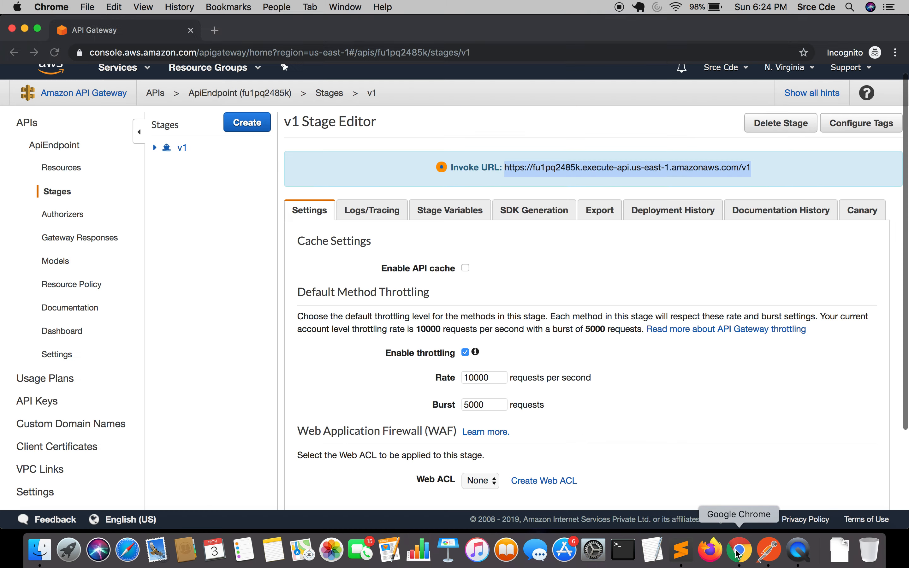
left_click(75, 169)
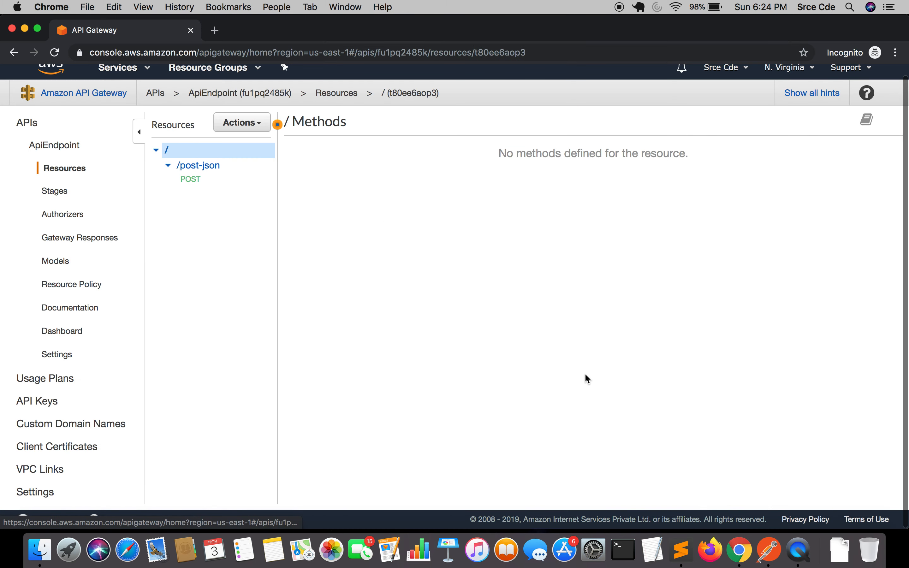
left_click(773, 550)
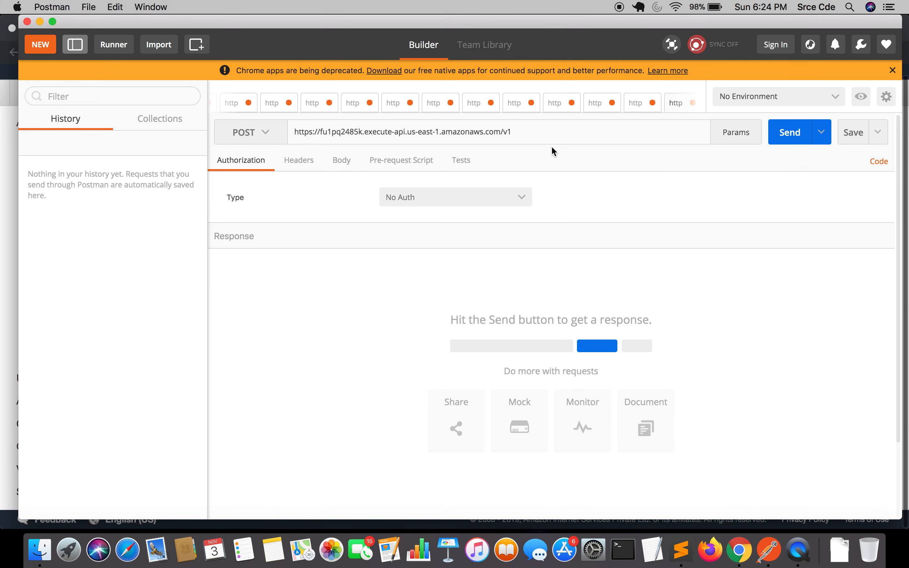
left_click(539, 127)
type("/post-json")
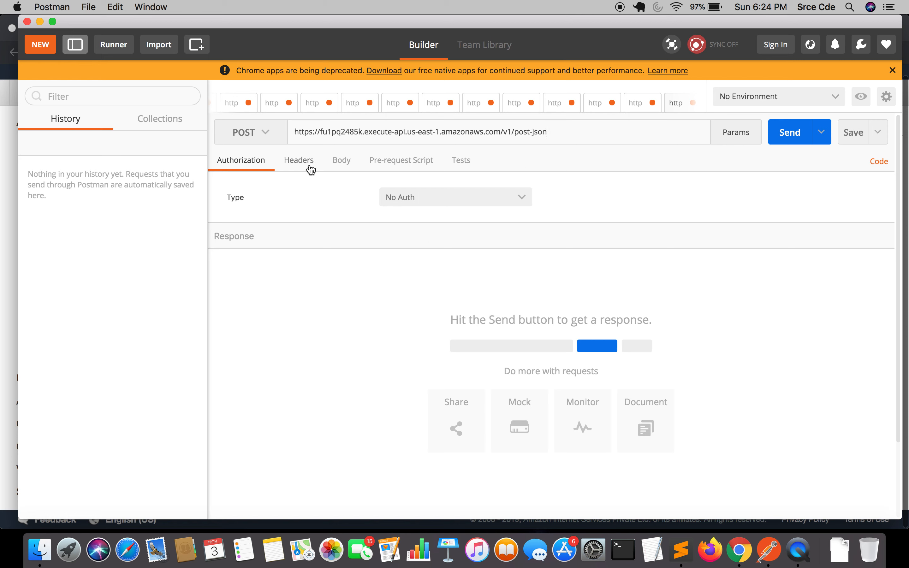
Add a Content-Type request header with the value application/json
left_click(299, 166)
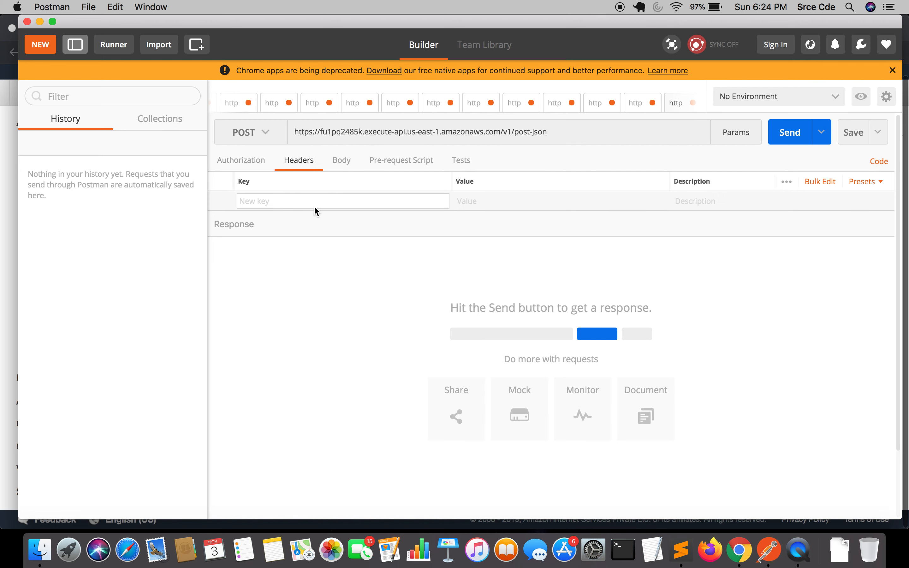
type("Com")
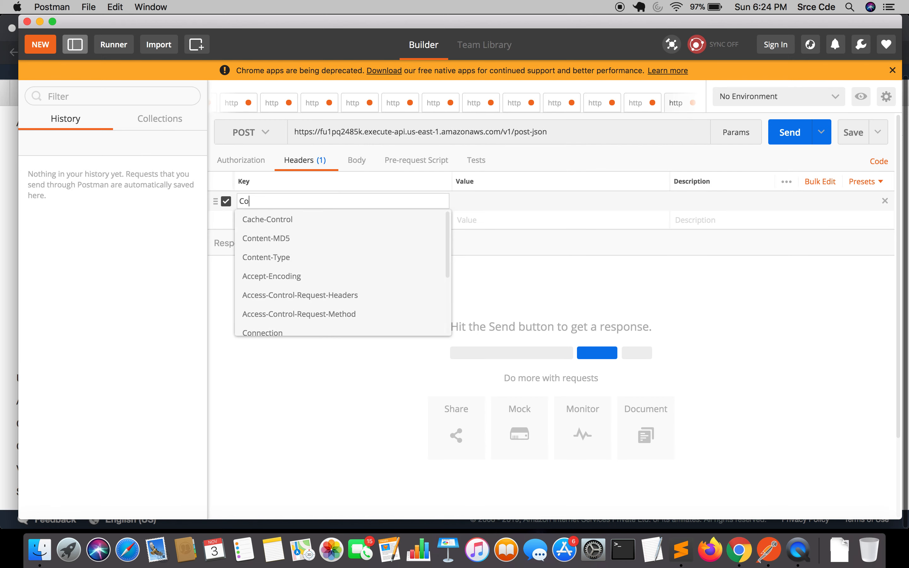
key("BackSpace")
type("n")
key("Down")
key("Down")
key("Down")
key("Return")
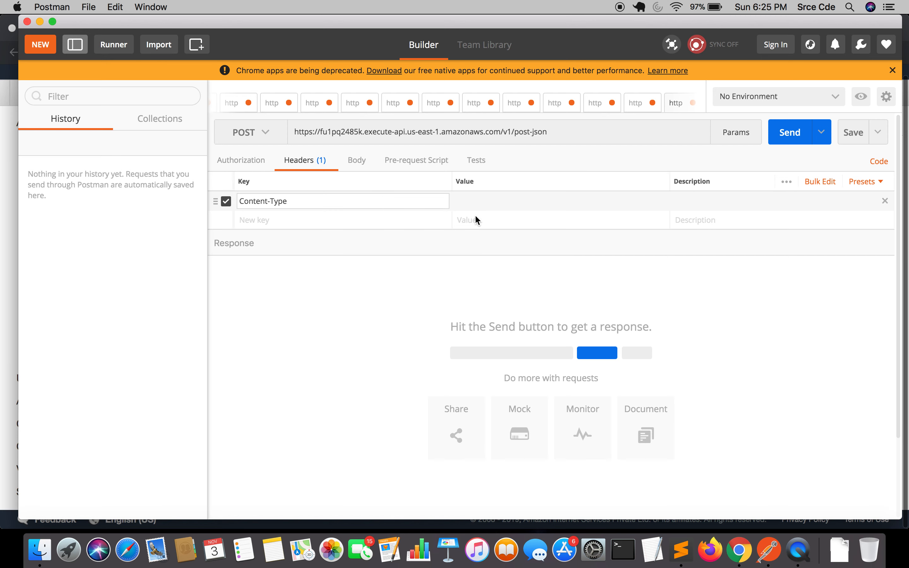
left_click(475, 201)
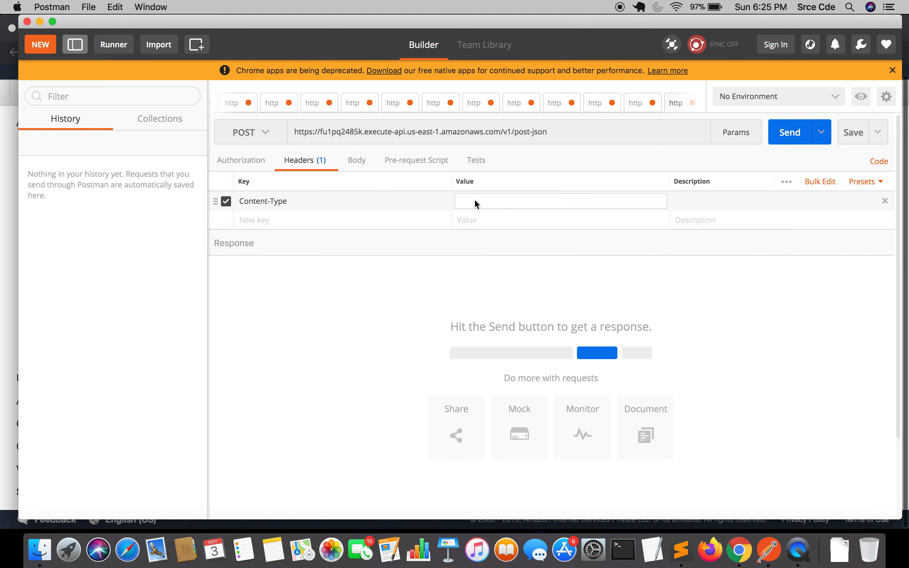
type("app")
key("Down")
key("Down")
key("Down")
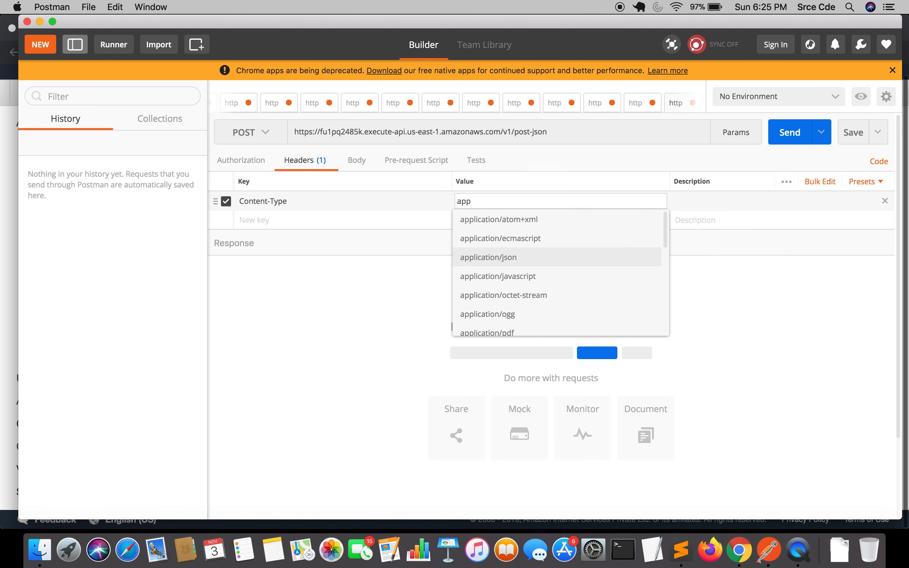
key("Return")
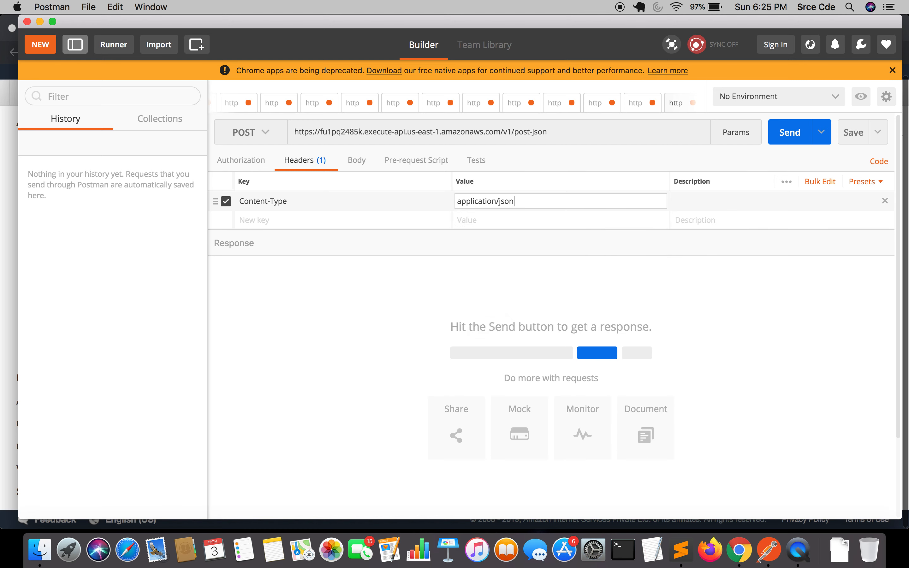
Set the request body to raw JSON {"test": "apiinvoke"}
left_click(356, 160)
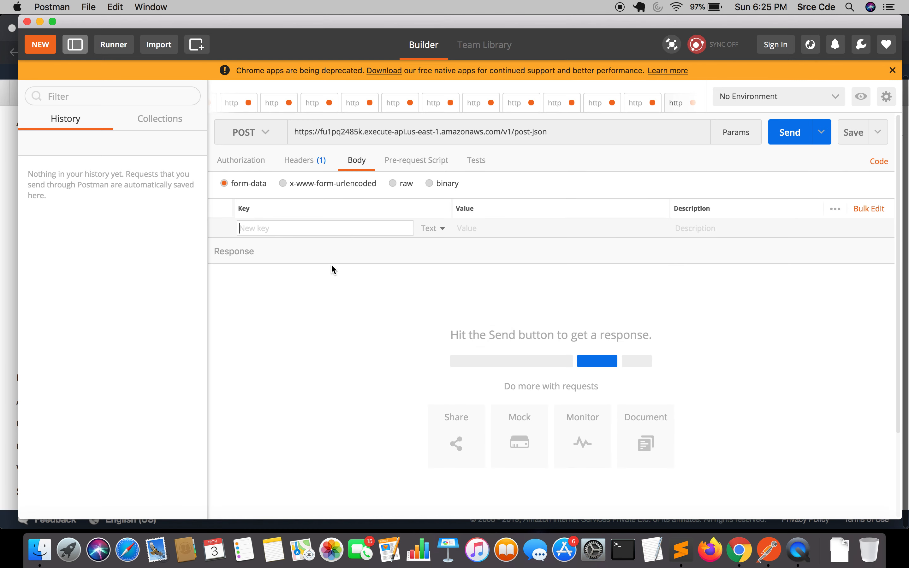
left_click(404, 187)
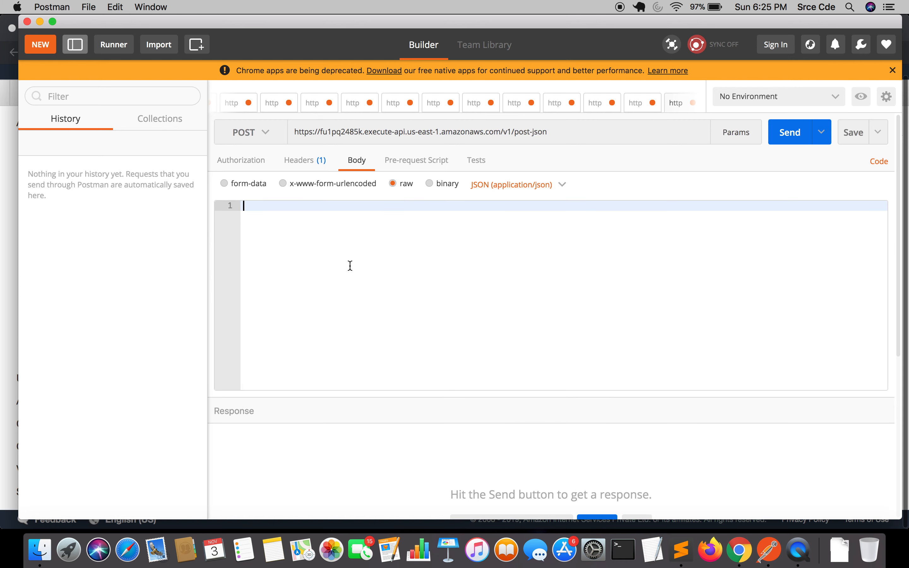
type("{")
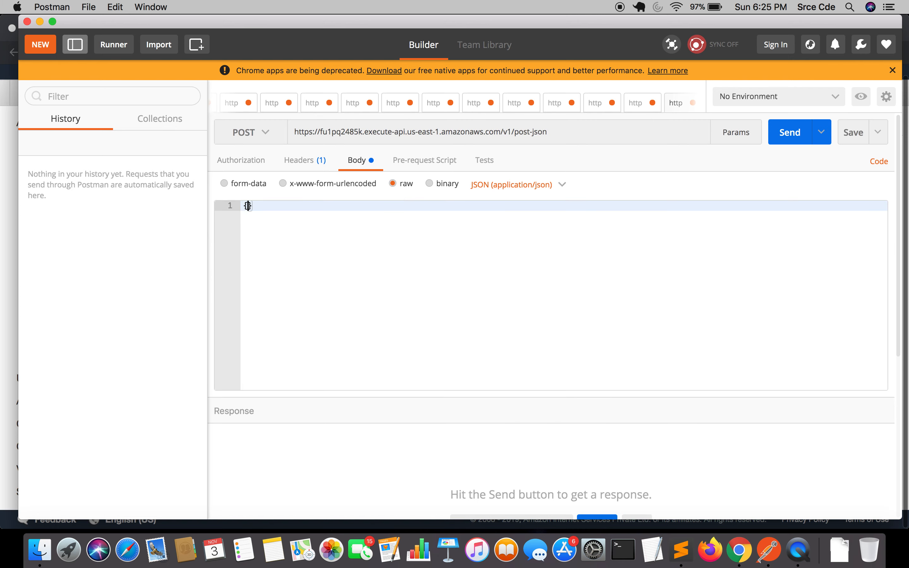
type("\"tet")
key("BackSpace")
type("st\": \"apiinvoke")
Send the POST request, review the response, and switch back to Chrome
left_click(785, 140)
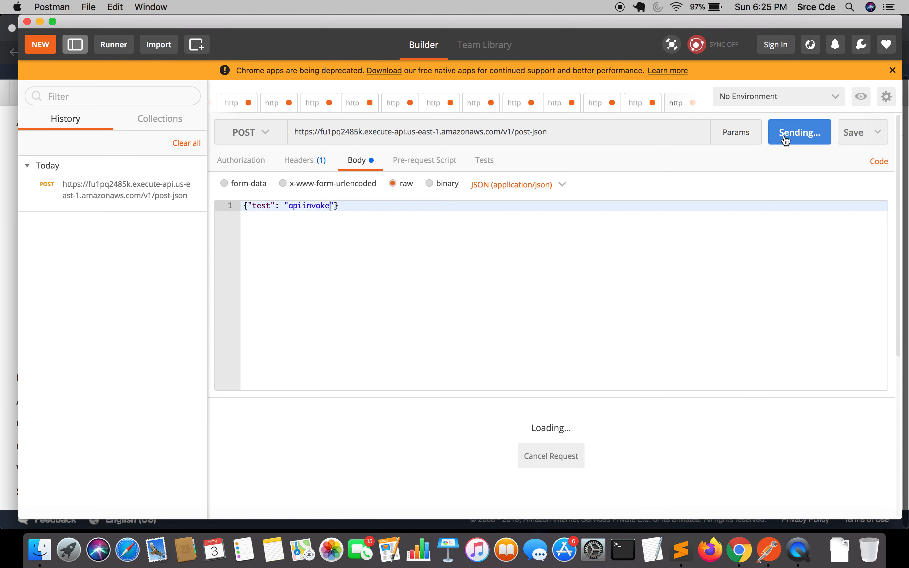
scroll(695, 290, "down", 3)
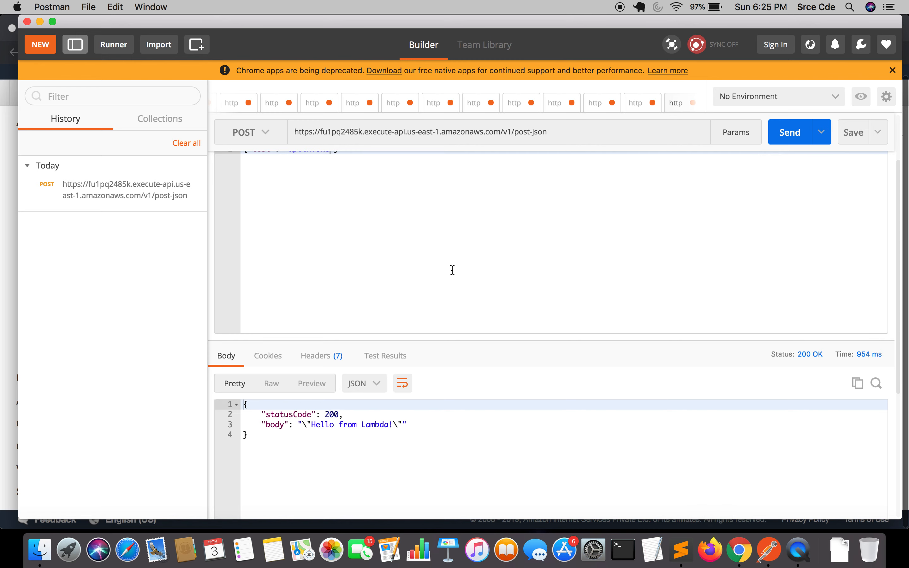
left_click(739, 550)
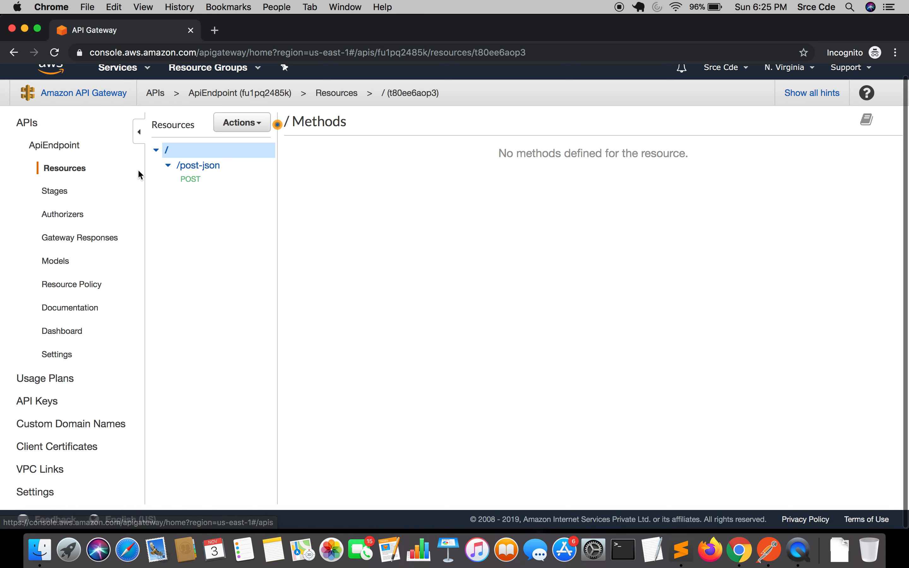
Open the Lambda console in a new browser tab
scroll(140, 175, "up", 1)
left_click(124, 79)
type("lambda")
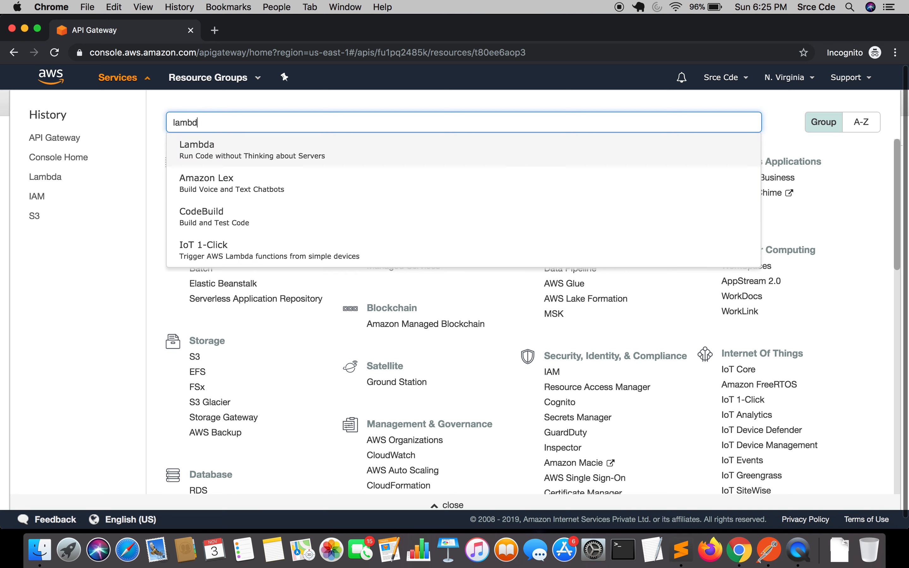
left_click(220, 145, "super")
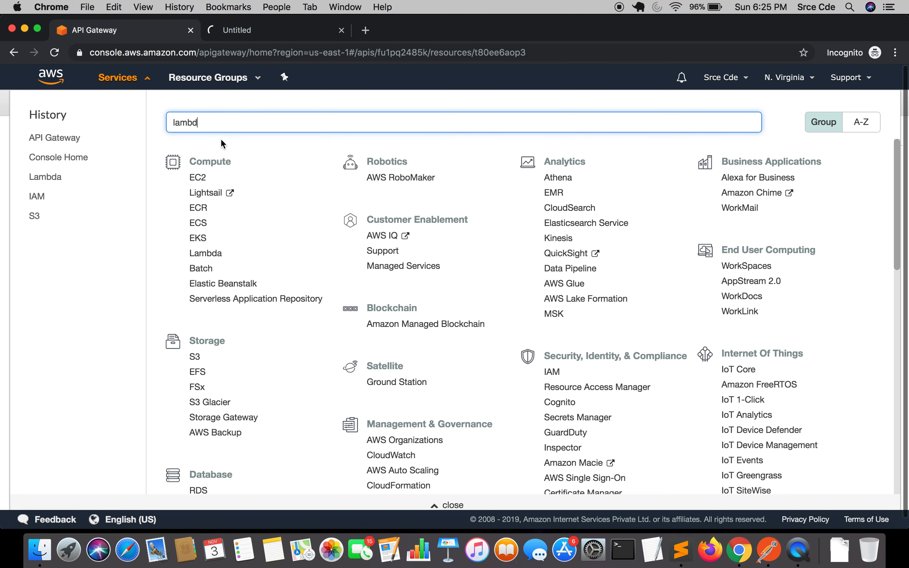
left_click(247, 36)
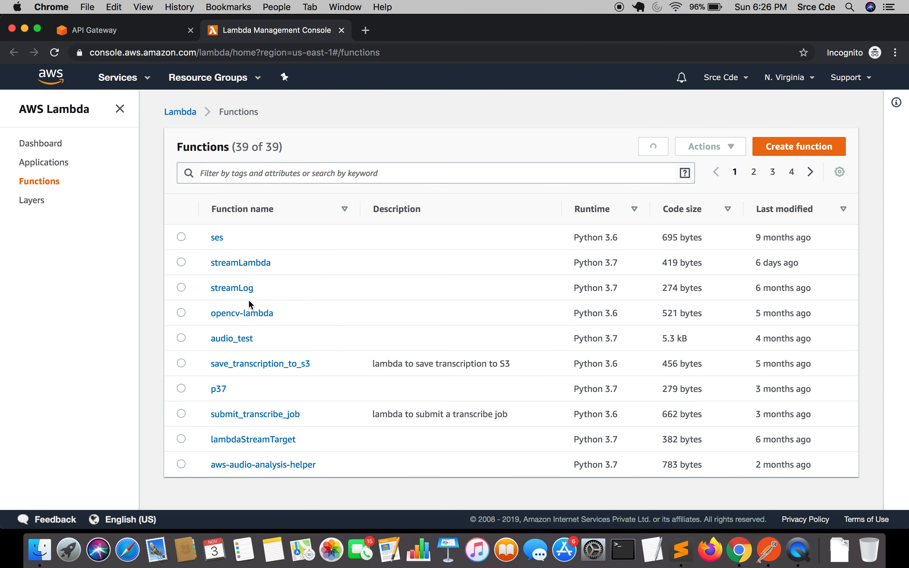
Sort the functions by last modified and open the apiGatewayTutorial function
left_click(771, 217)
left_click(813, 211)
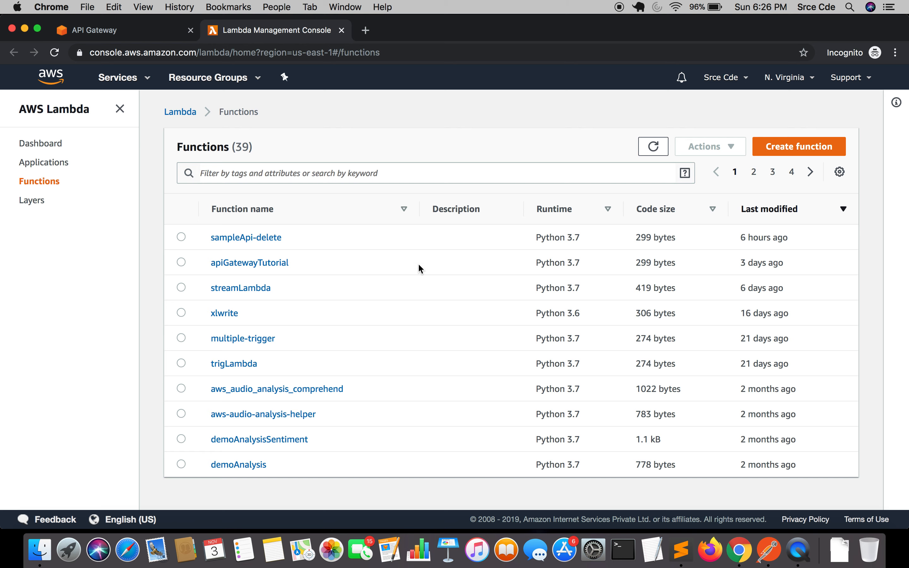
left_click(245, 265)
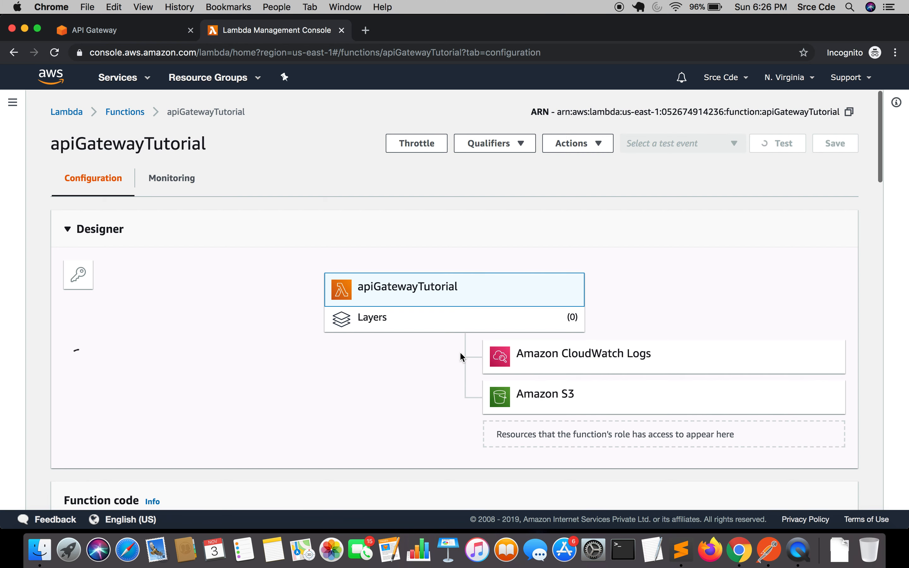
Change the handler's returned body message from the default text to 'API invoked'
scroll(461, 353, "down", 4)
scroll(459, 352, "down", 10)
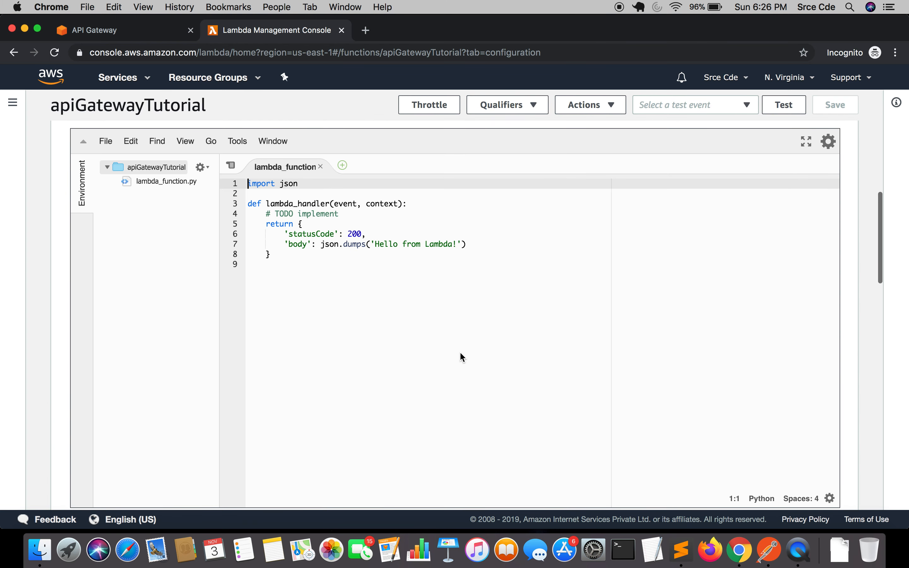
left_click_drag(376, 244, 457, 245)
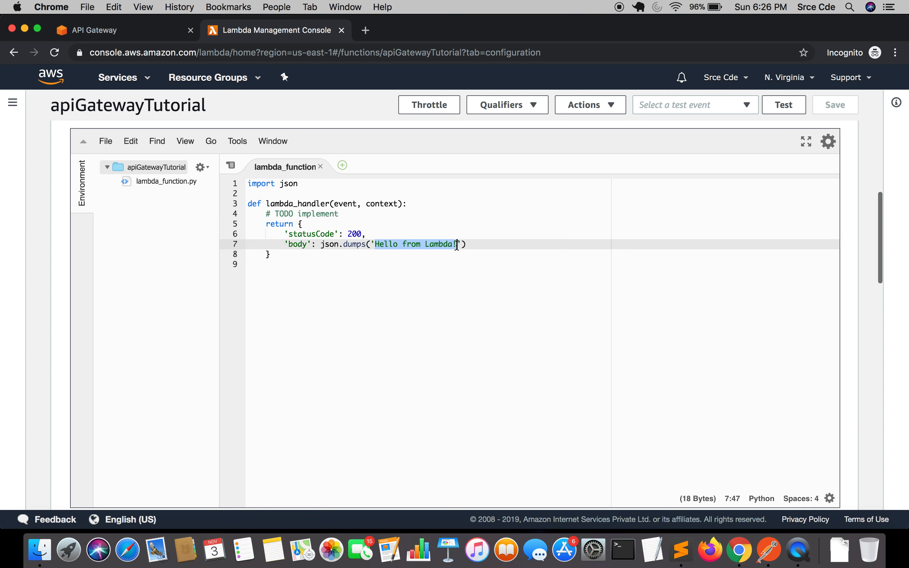
type("API in")
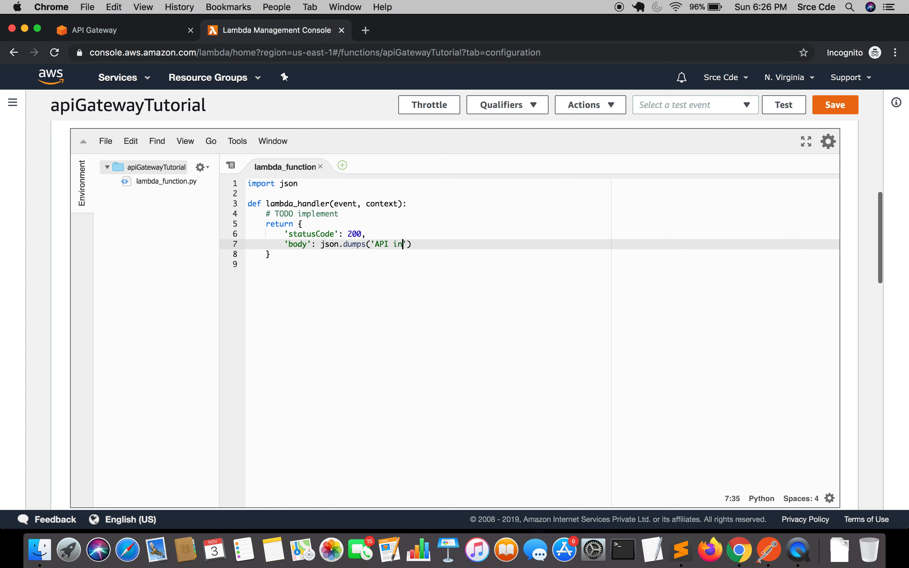
type("voked")
Add a print(event) statement as the first line of the handler and save the function
left_click(526, 203)
key("Return")
type("pr")
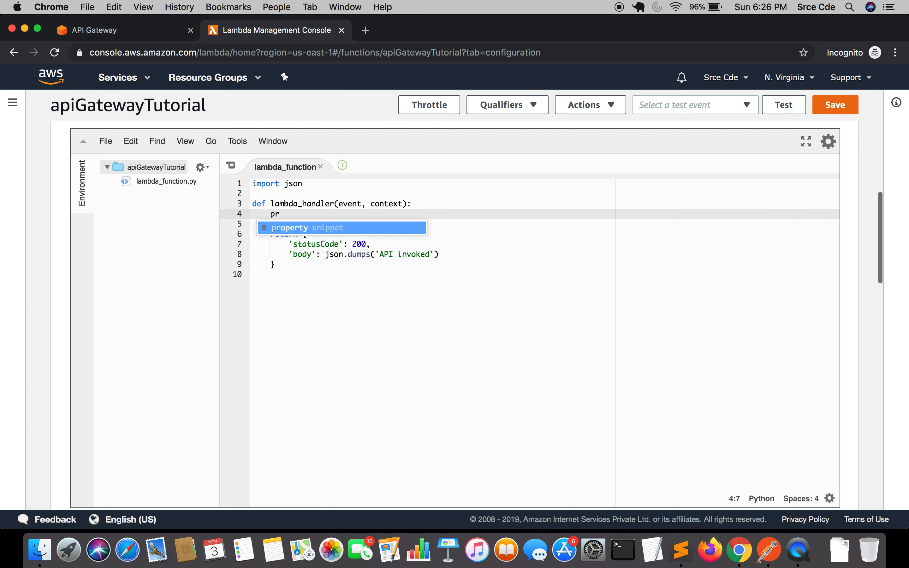
type("int")
type("(even")
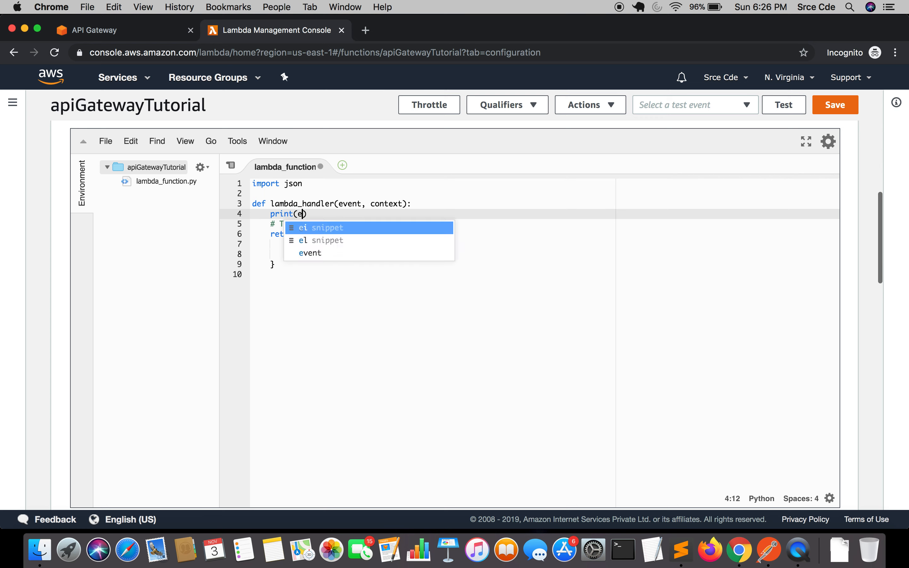
type("t")
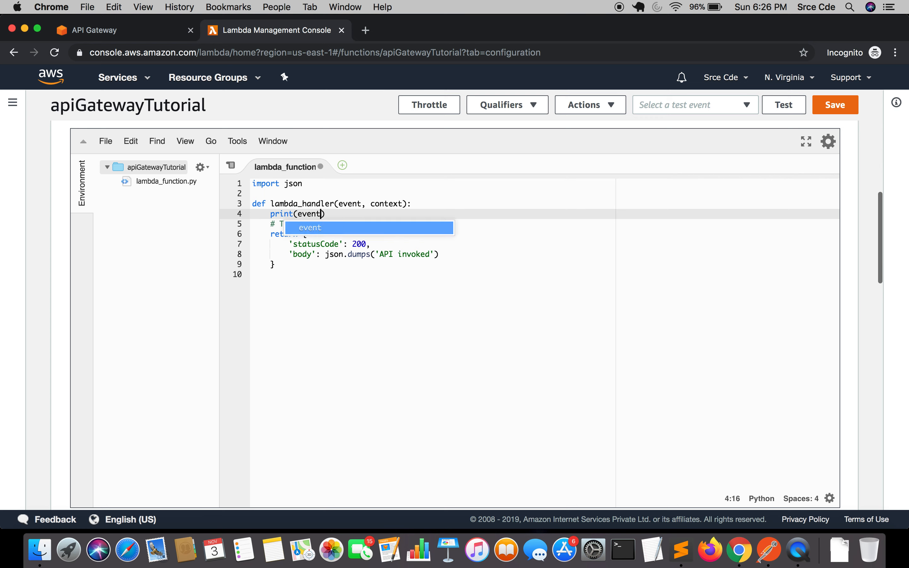
left_click(831, 106)
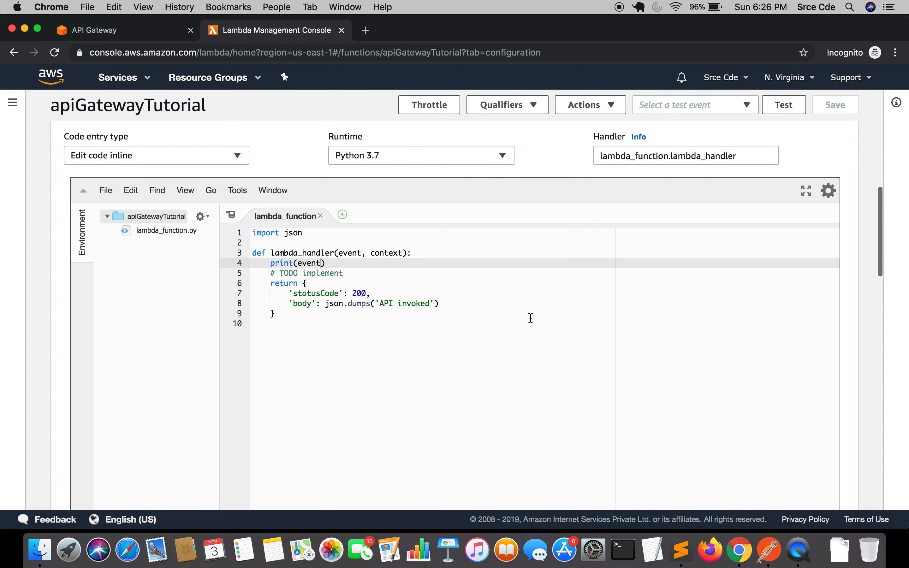
Resend the POST request in Postman and review the response
left_click(769, 552)
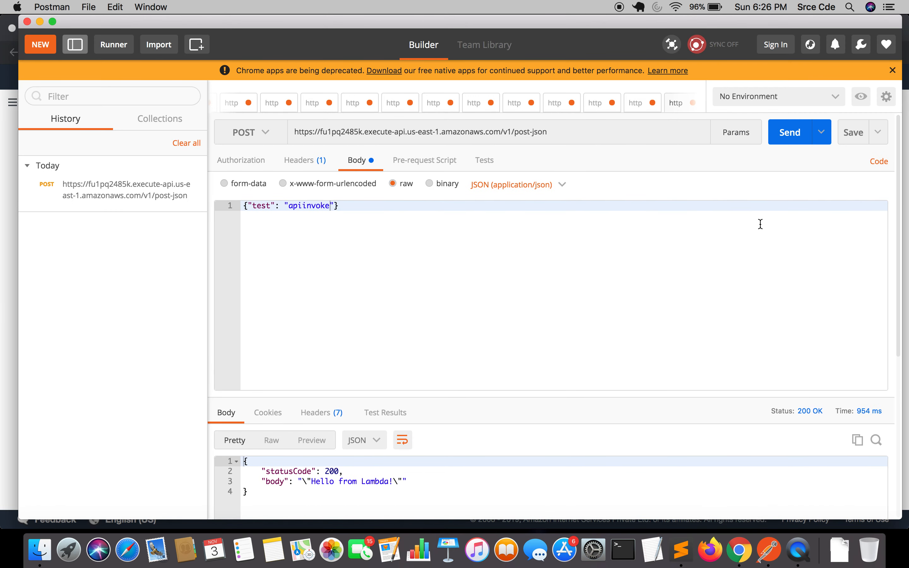
left_click(788, 132)
scroll(633, 363, "down", 2)
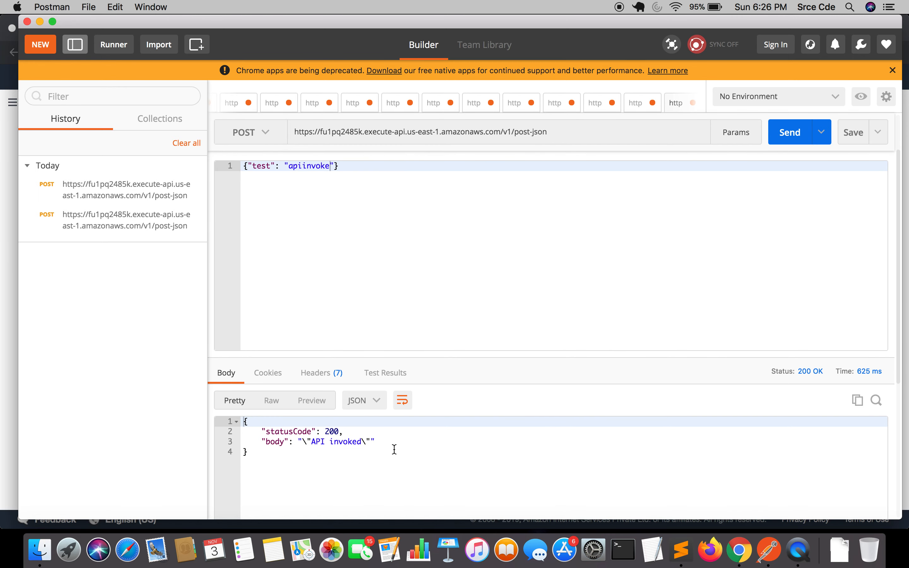
Open the function's logs in CloudWatch from its Monitoring tab, closing the duplicate logs tab
left_click(742, 553)
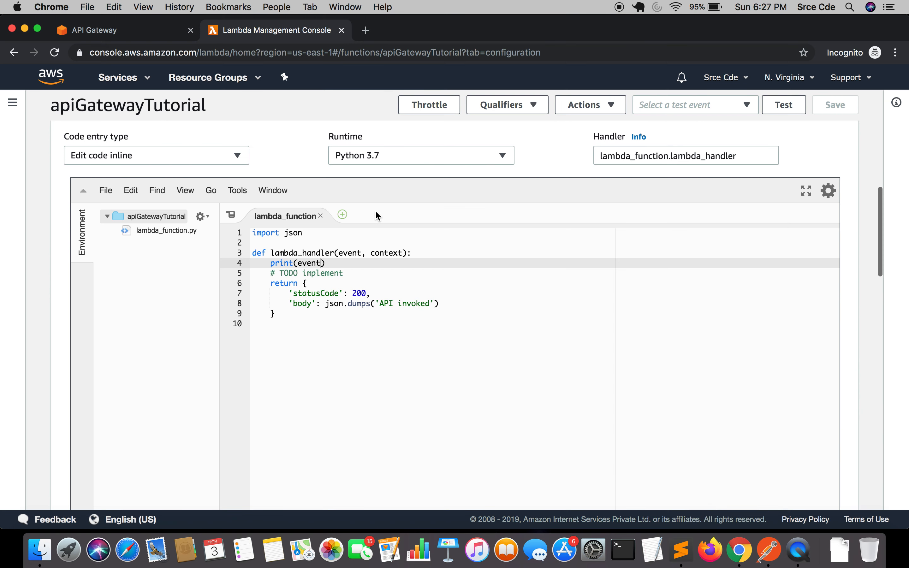
scroll(377, 217, "up", 5)
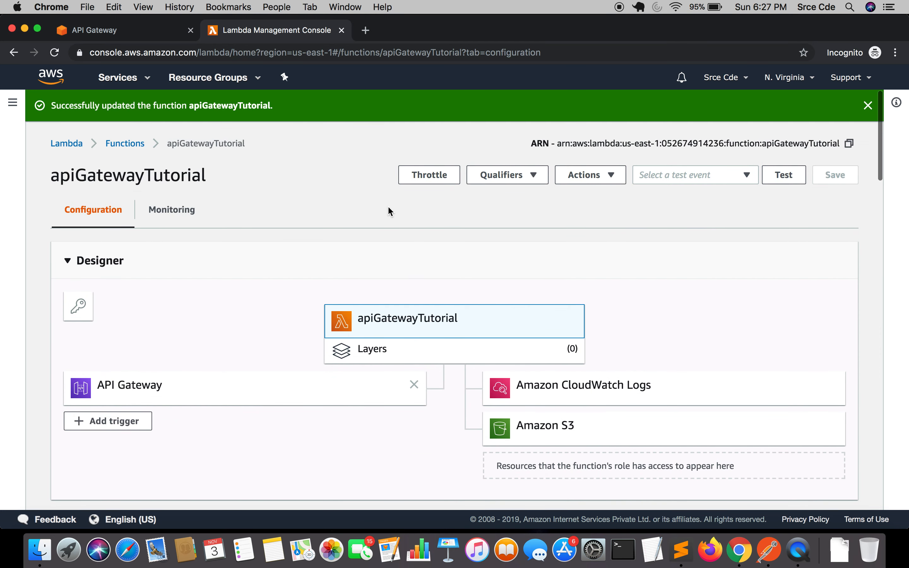
left_click(158, 215)
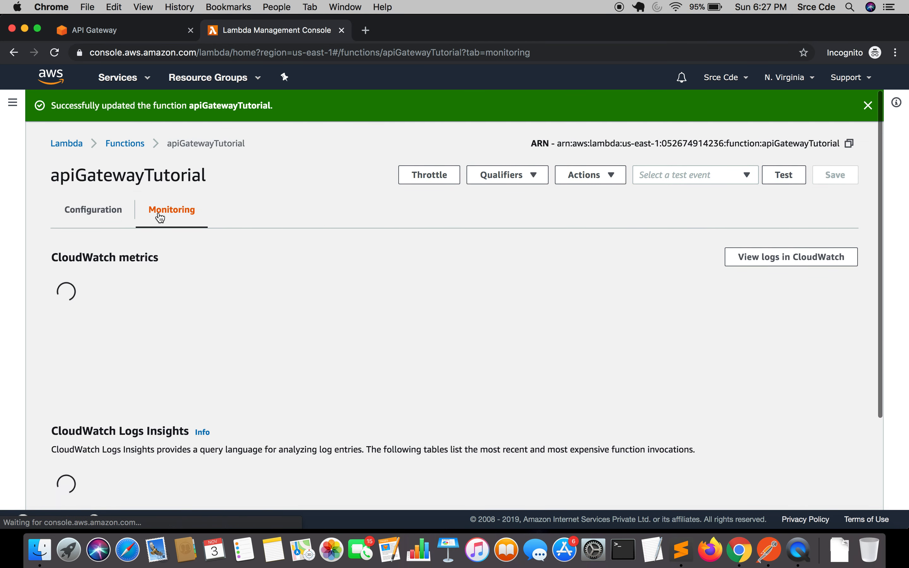
left_click(819, 258)
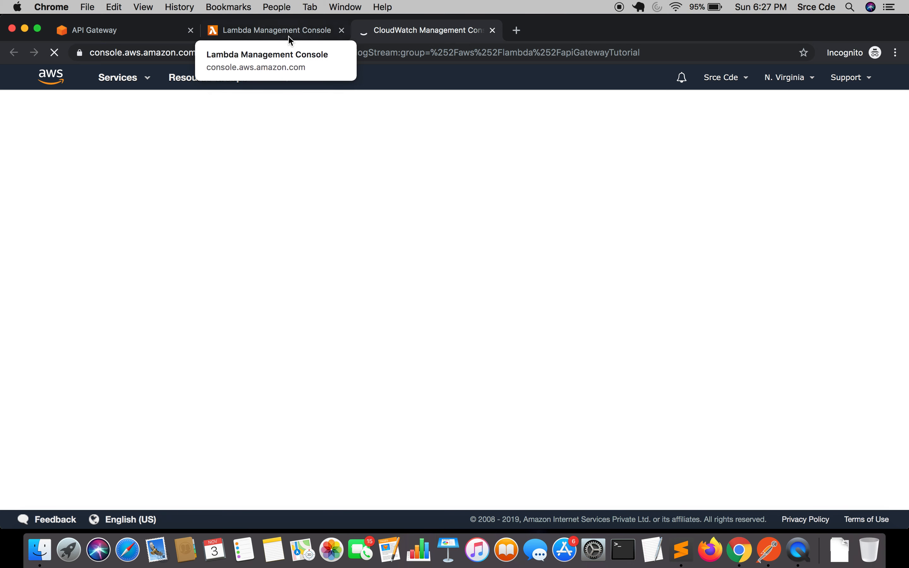
left_click(277, 30)
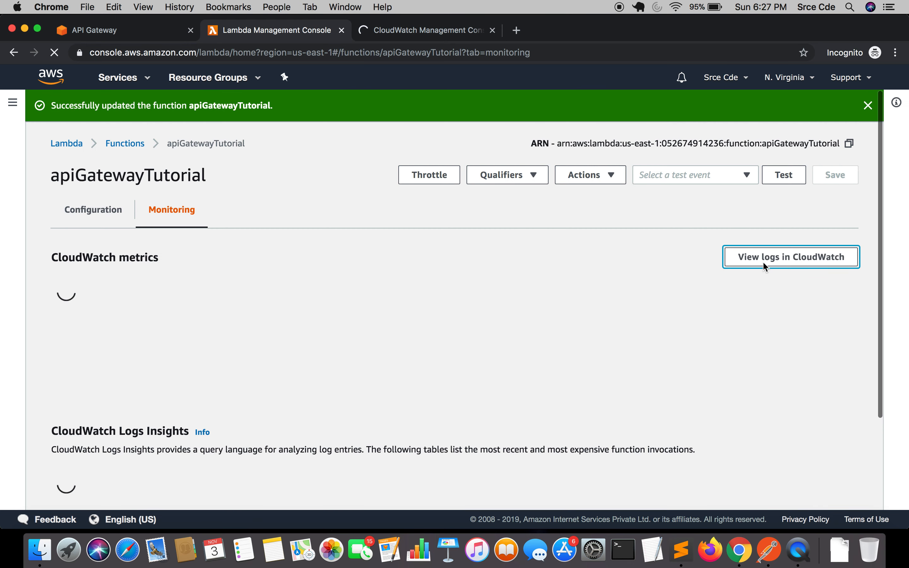
scroll(764, 262, "down", 3)
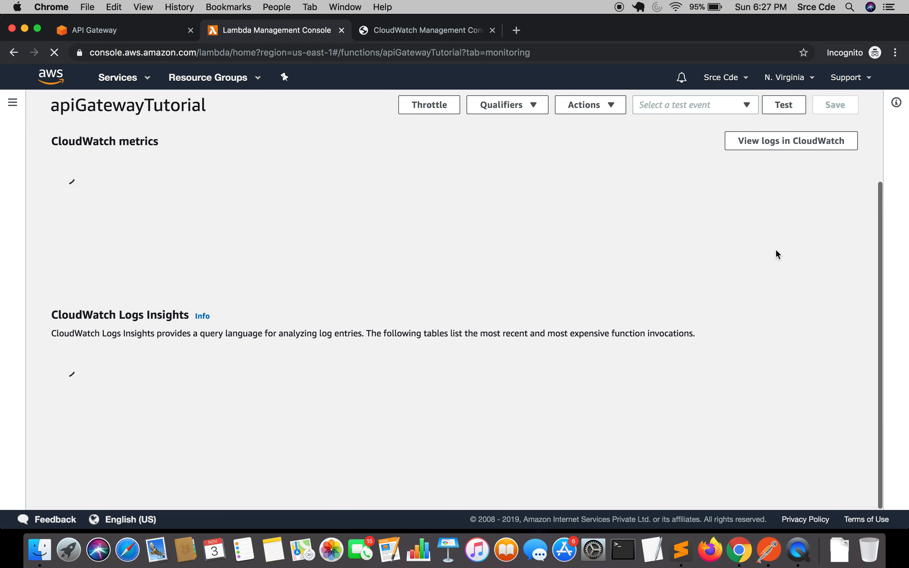
left_click(764, 140)
left_click(434, 33)
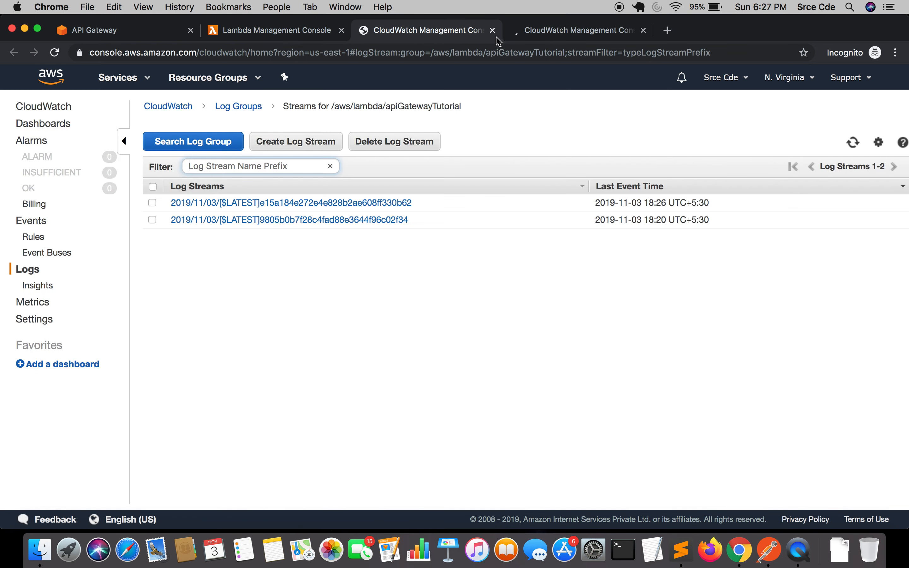
left_click(644, 31)
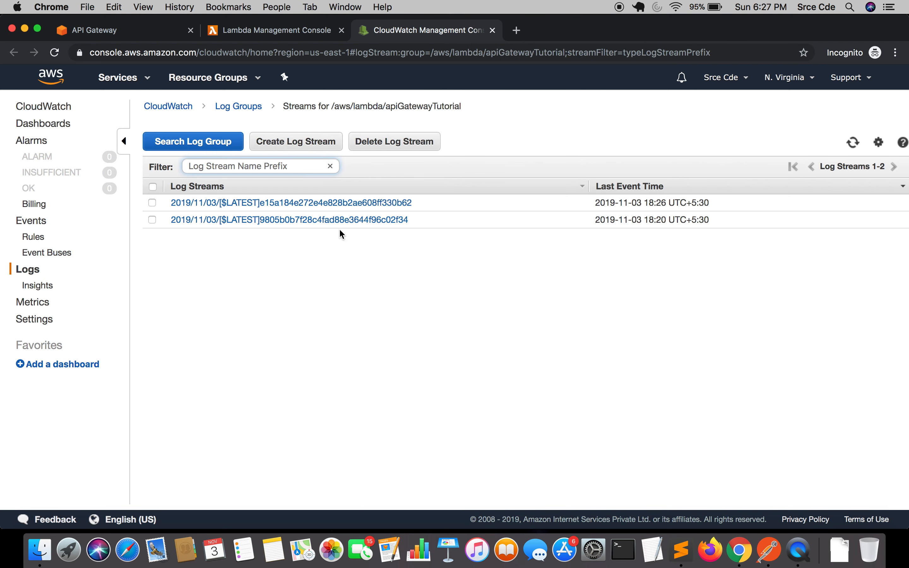
Open the most recent log stream and expand the printed event entry
left_click(284, 211)
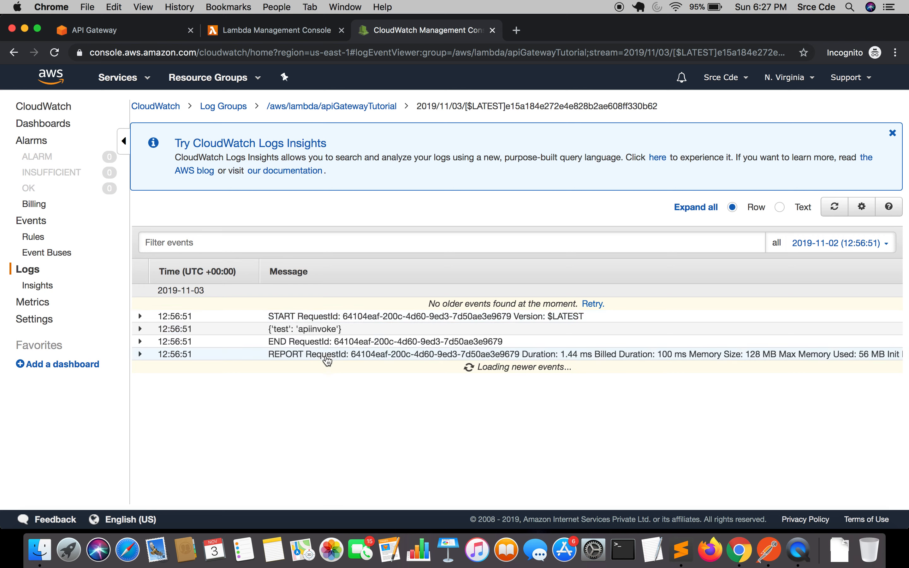
left_click(306, 330)
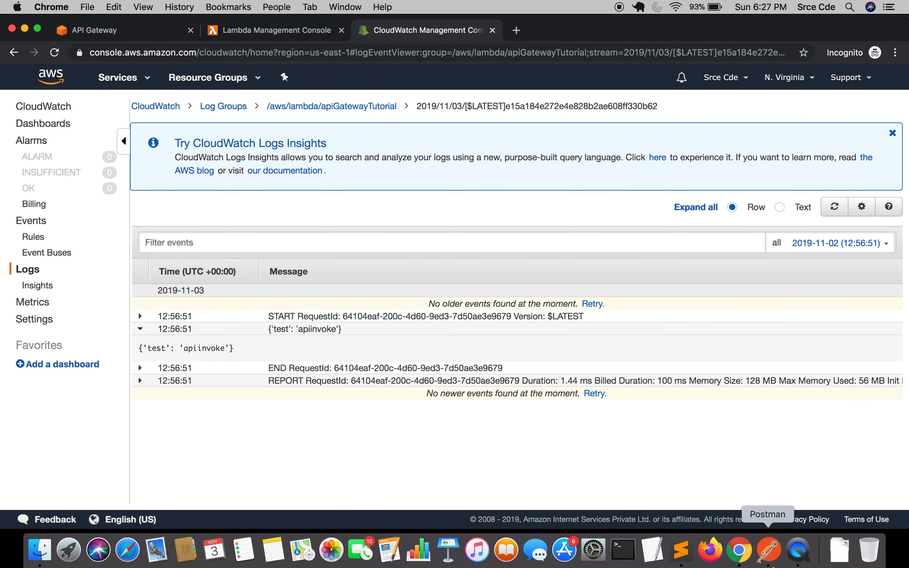
Set the Content-Type request header to application/javascript in Postman and resend the POST request
left_click(768, 553)
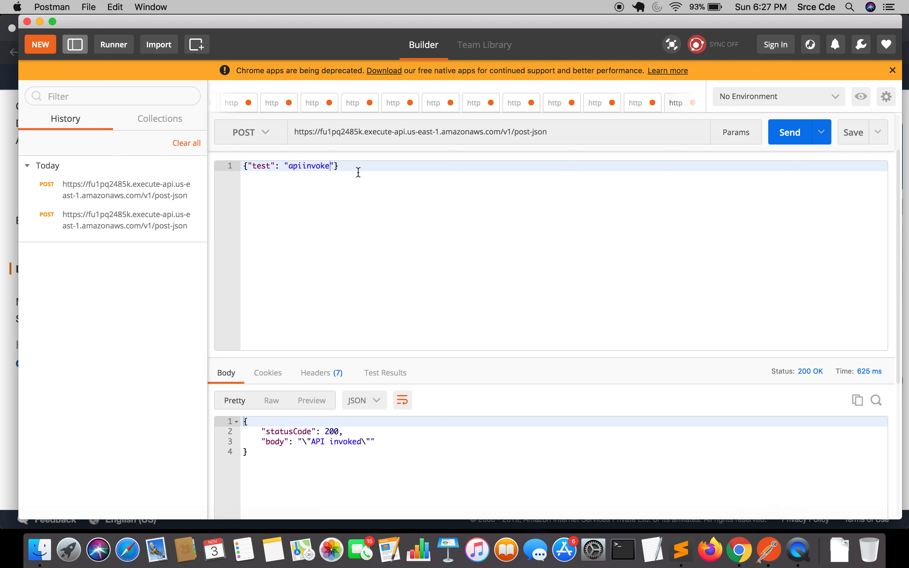
left_click(392, 180)
scroll(626, 296, "up", 3)
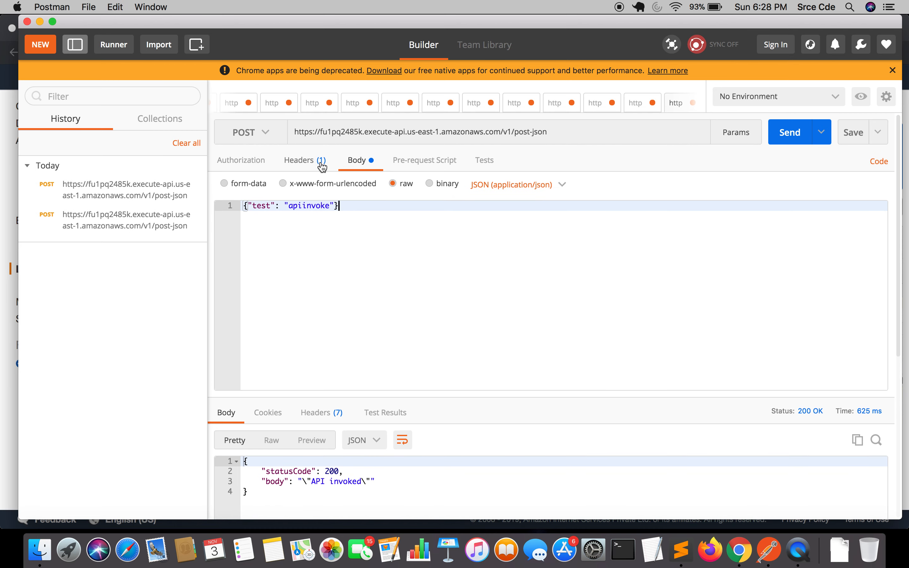
left_click(305, 160)
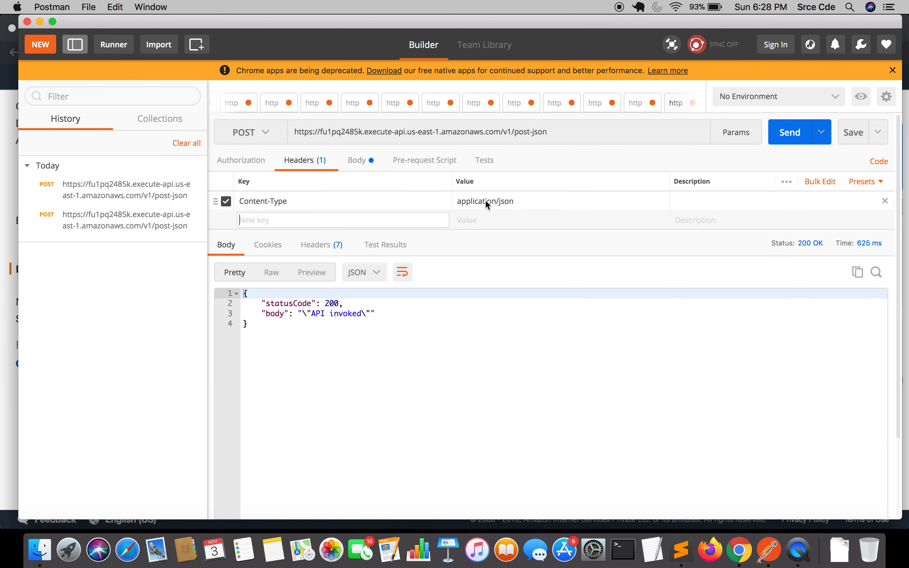
left_click(536, 203)
key("BackSpace")
key("BackSpace")
key("BackSpace")
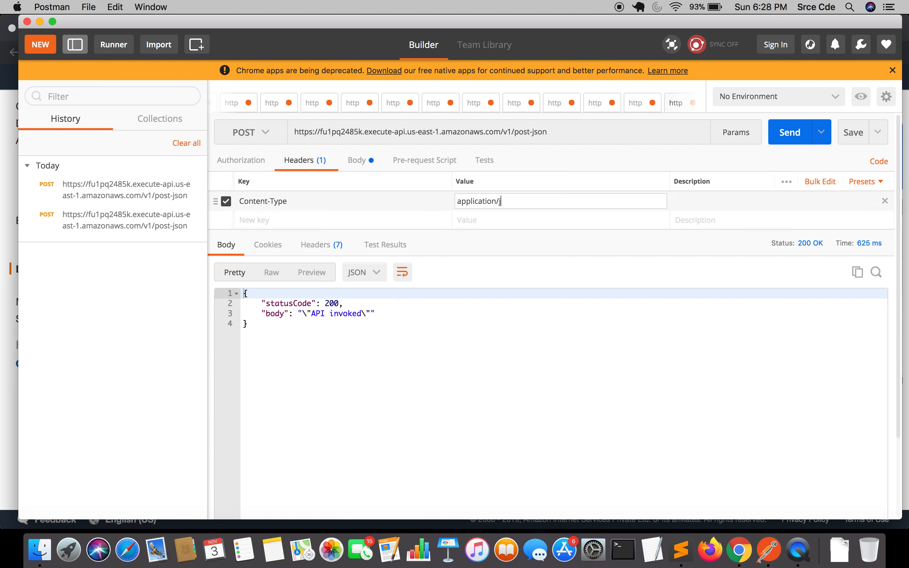
type("ava")
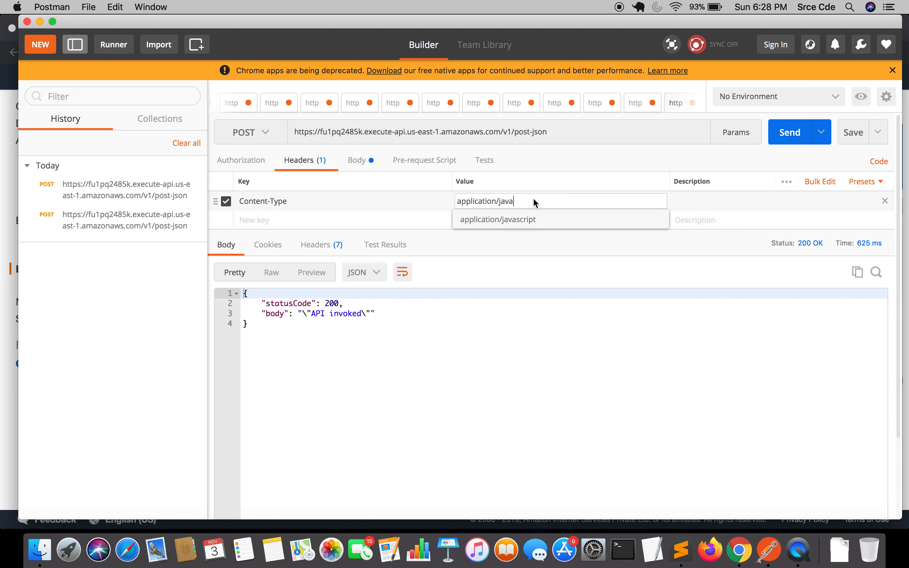
left_click(524, 223)
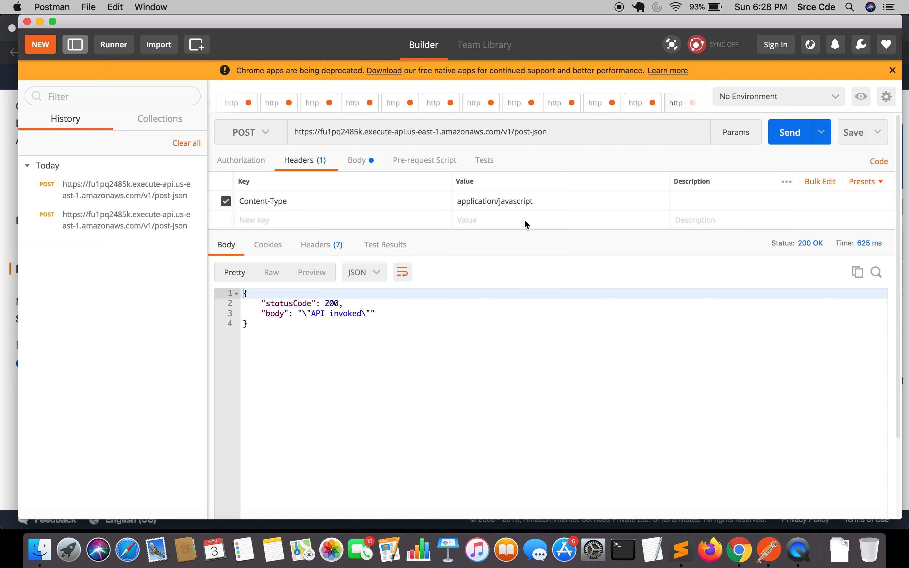
left_click(792, 140)
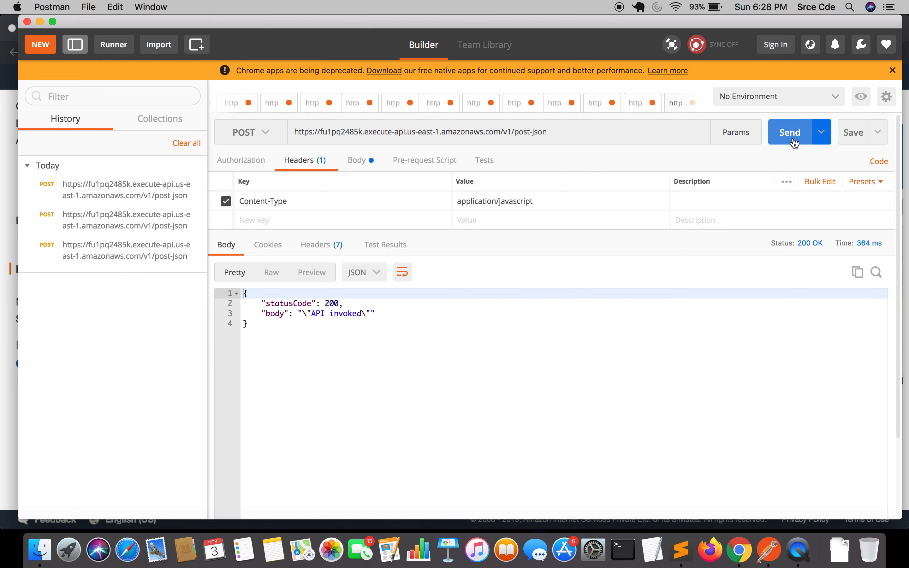
left_click(357, 161)
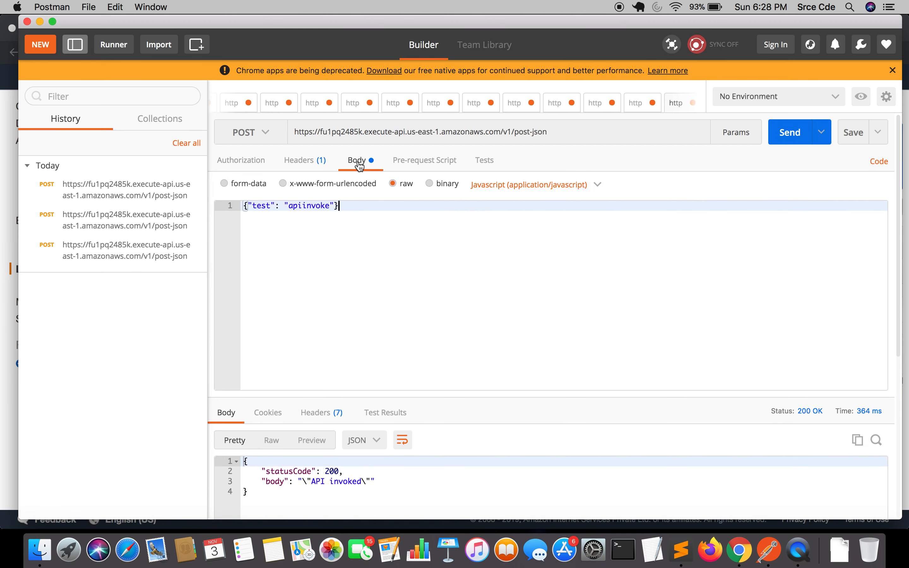